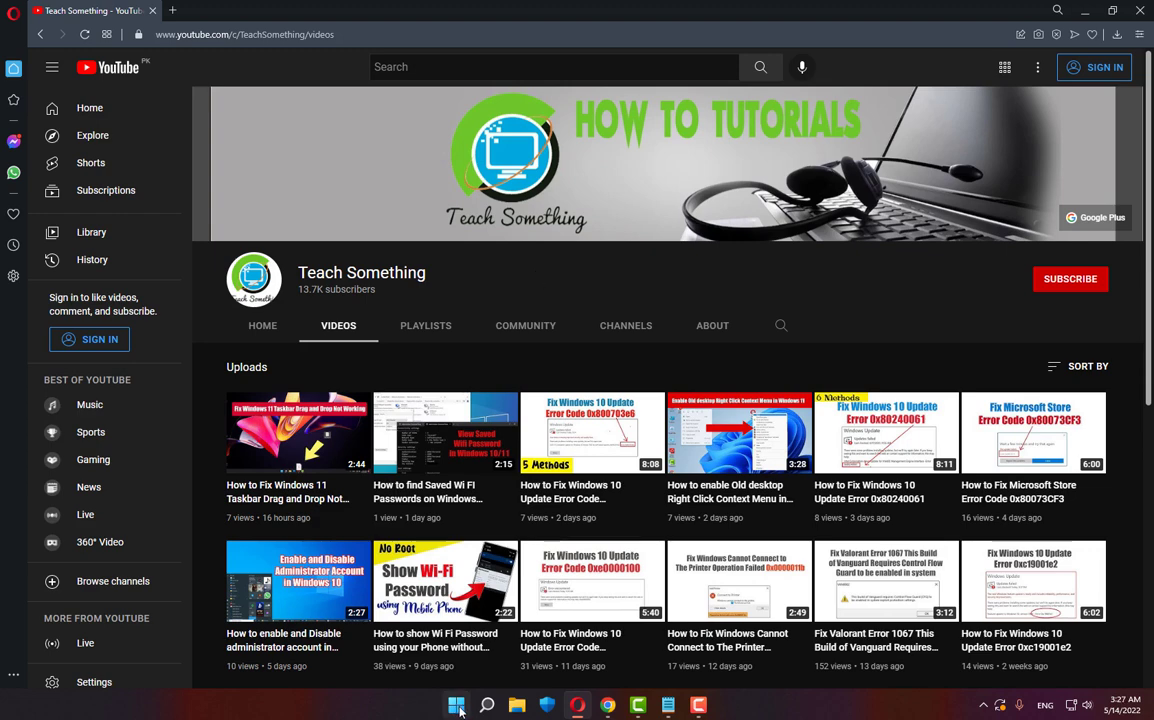
# Step: Open the Run dialog from Windows search and use it to open the AppData\Local folder
pyautogui.press('super+s')
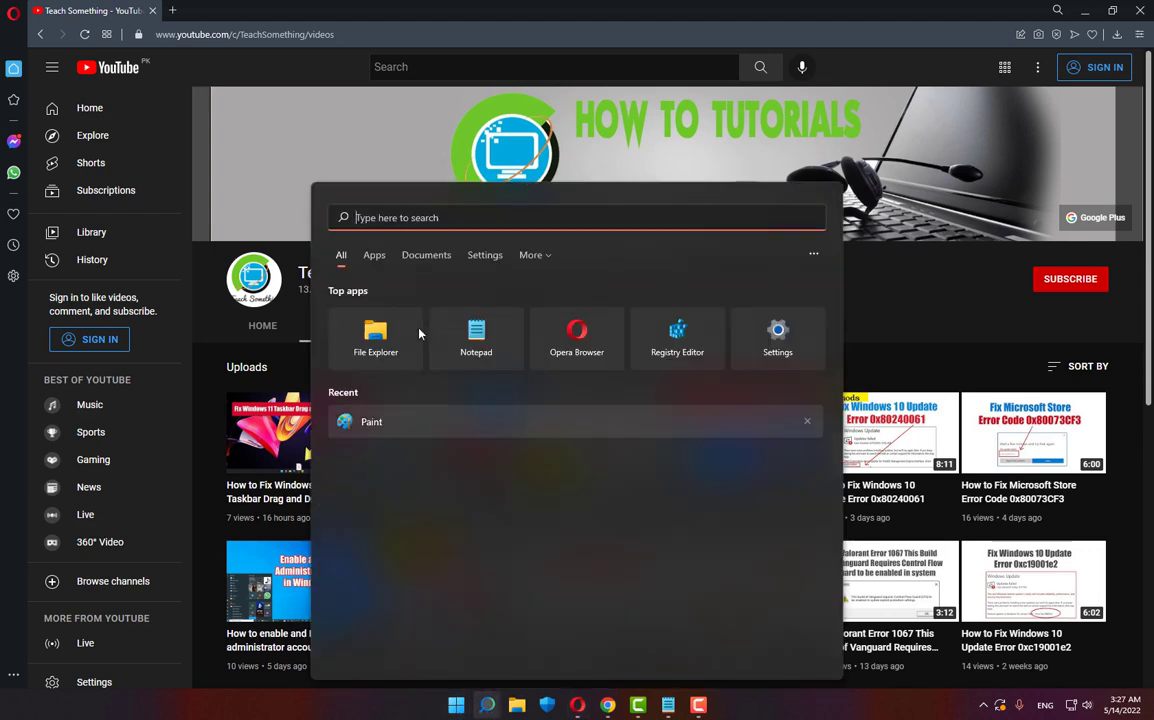
pyautogui.write('run')
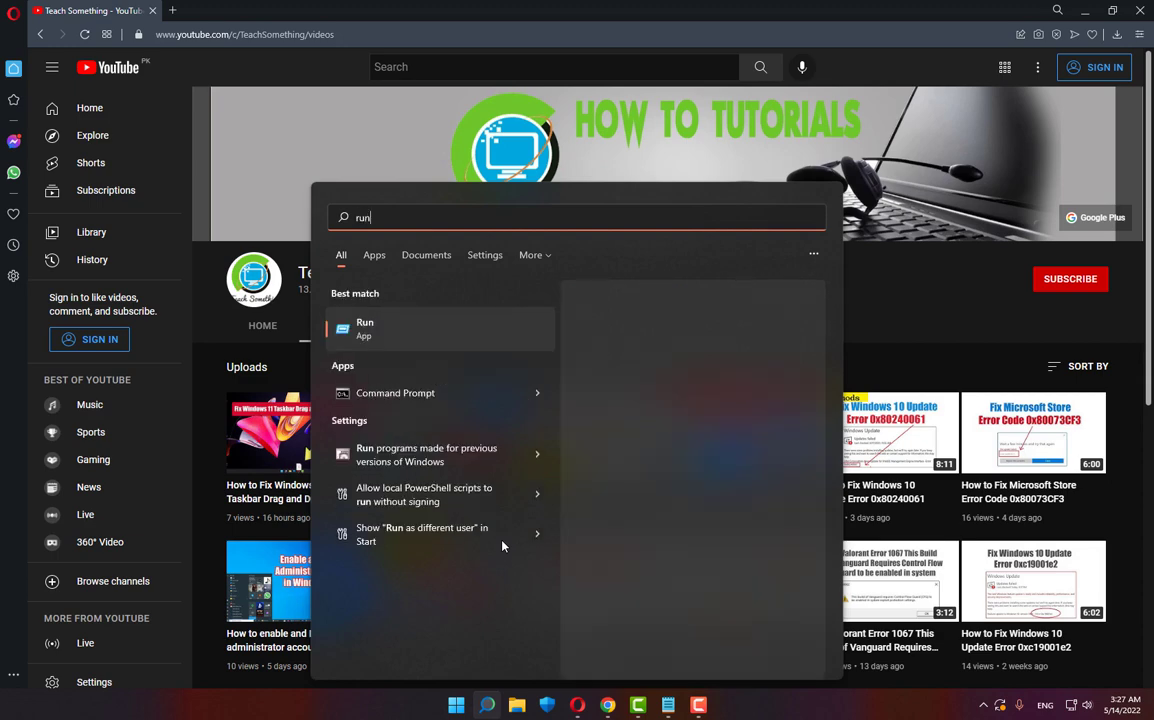
pyautogui.press('Return')
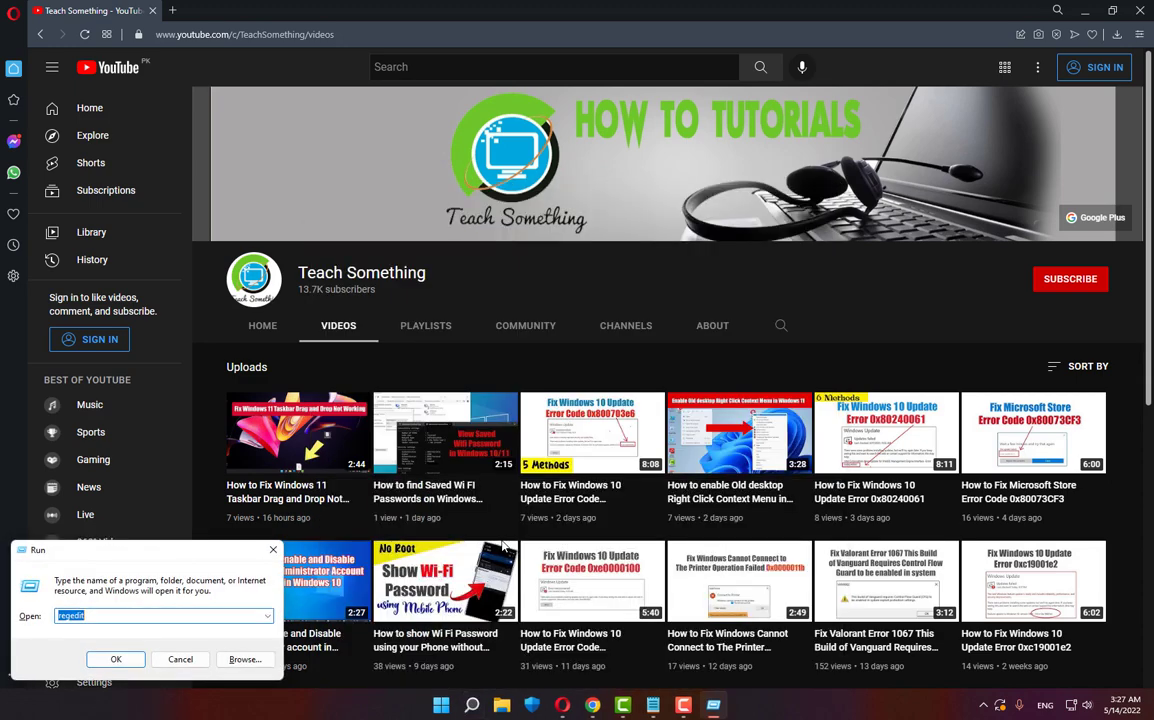
pyautogui.write('s')
pyautogui.click(116, 659)
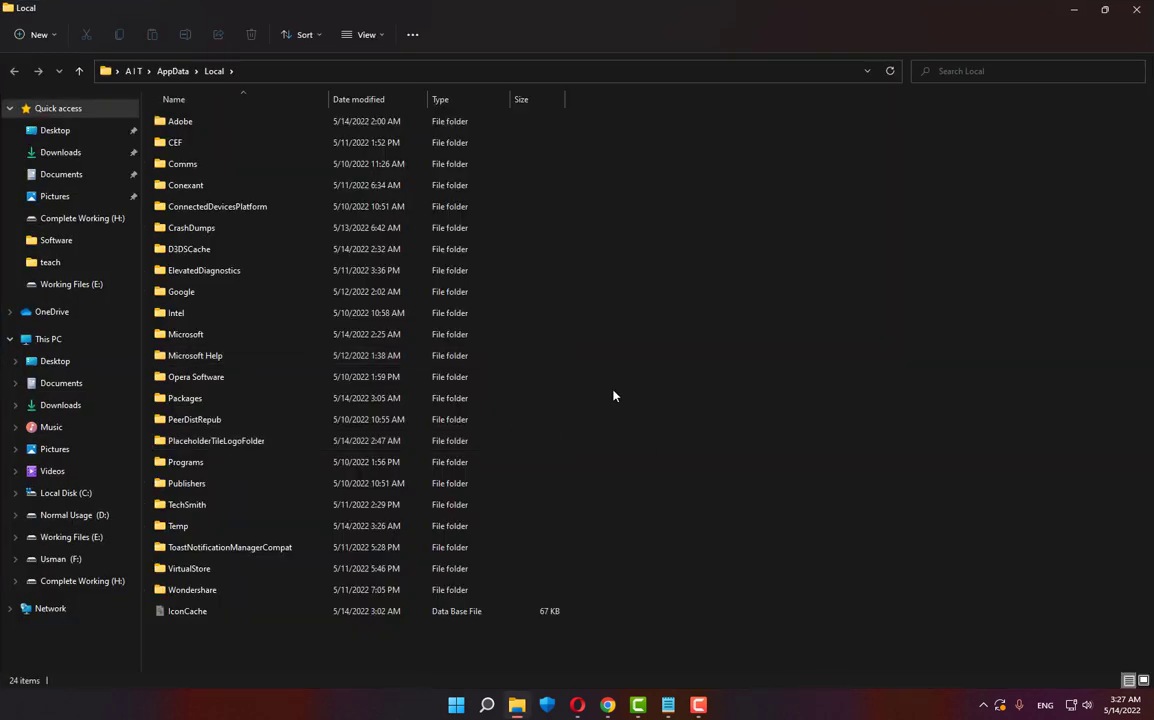
# Step: Go into the Google folder, its Chrome subfolder, and the User Data folder inside it
pyautogui.click(185, 293)
pyautogui.doubleClick(185, 293)
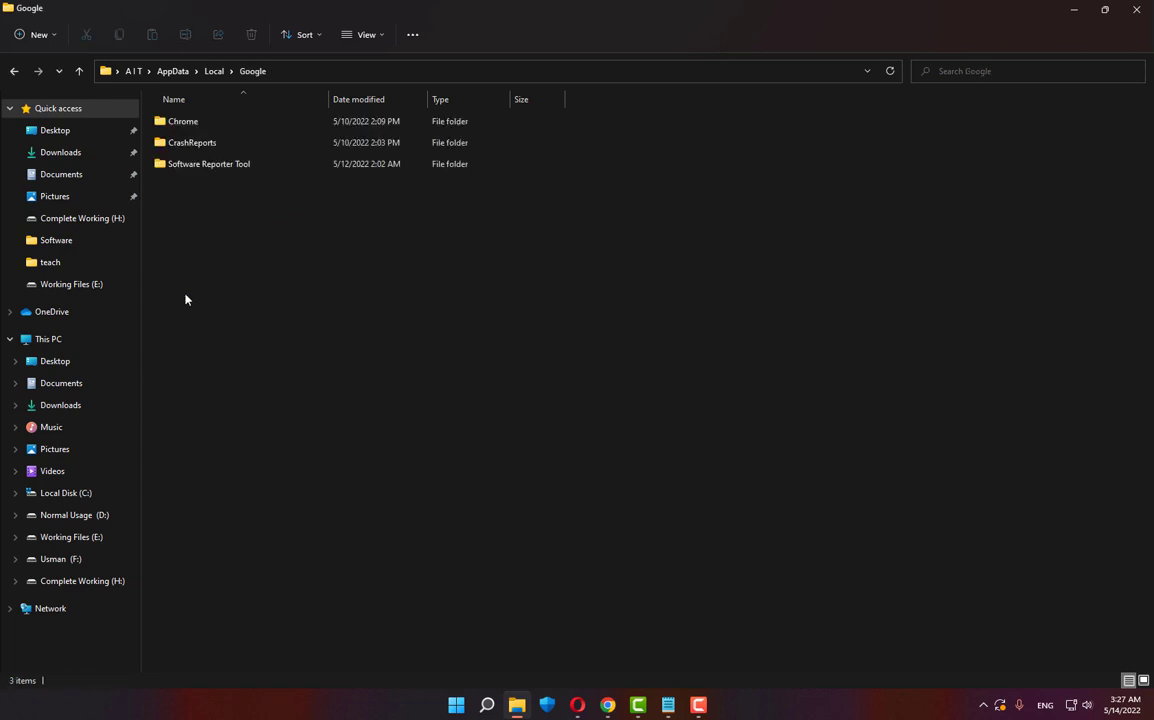
pyautogui.doubleClick(185, 122)
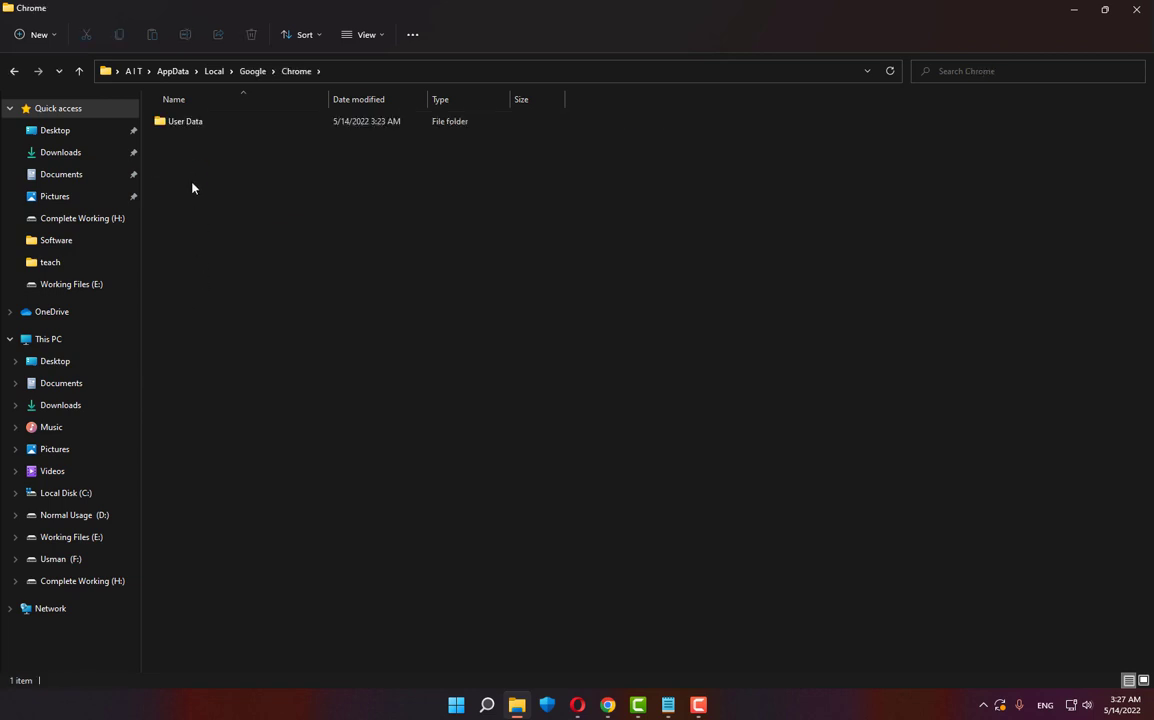
pyautogui.doubleClick(181, 122)
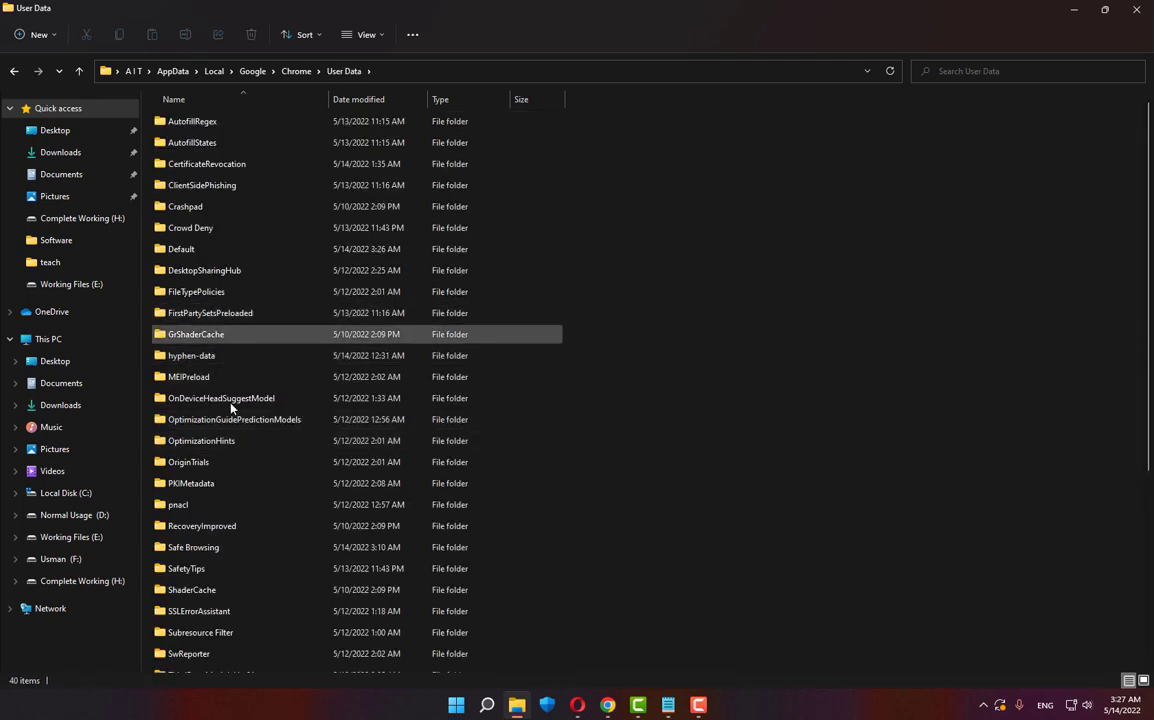
# Step: Try to rename the Default folder in User Data to Default_Old, retry the rename, and cancel it
pyautogui.click(181, 256)
pyautogui.rightClick(190, 252)
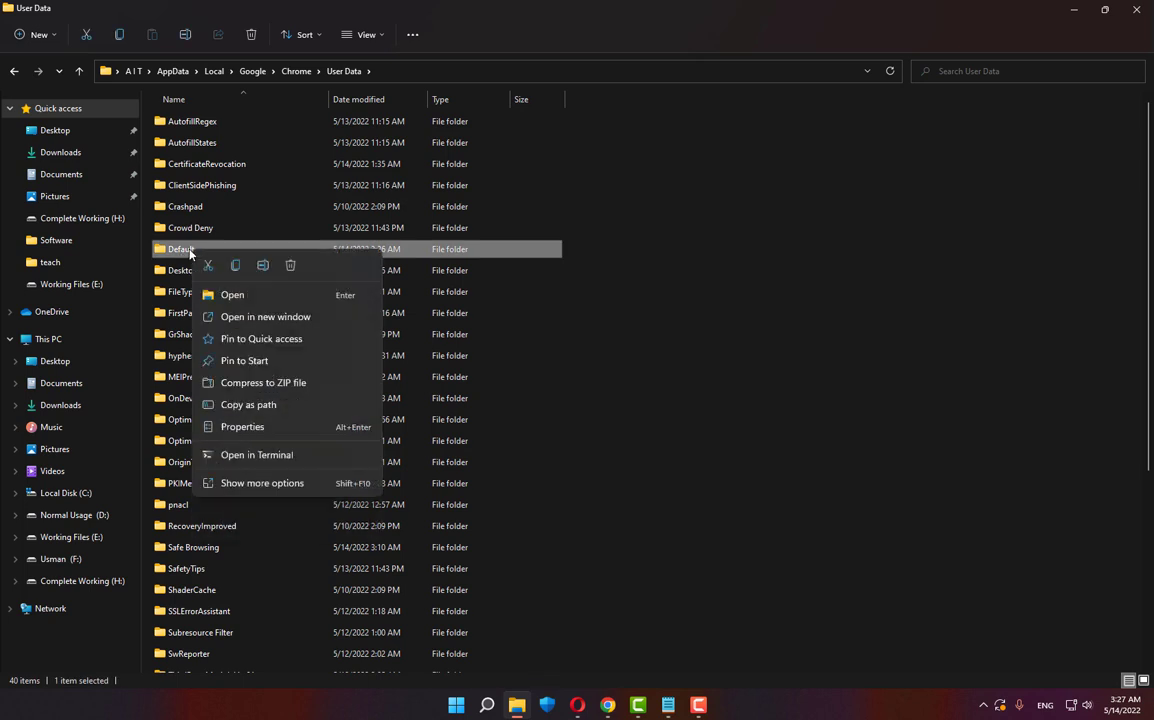
pyautogui.click(263, 266)
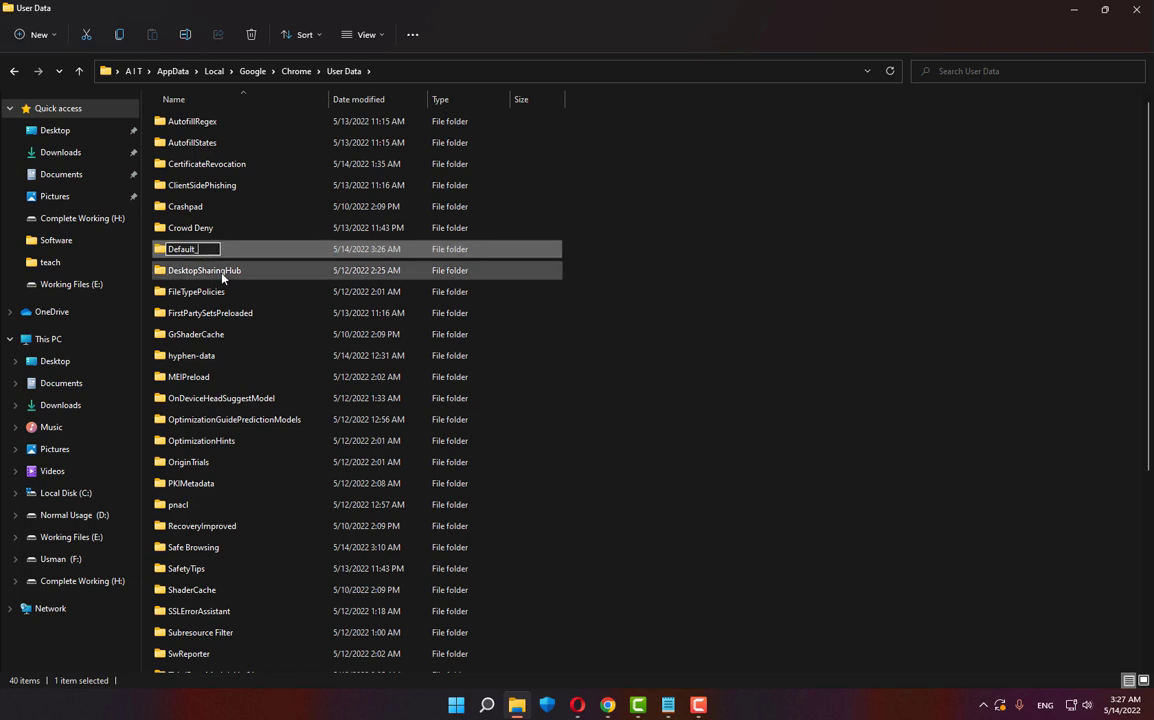
pyautogui.click(582, 293)
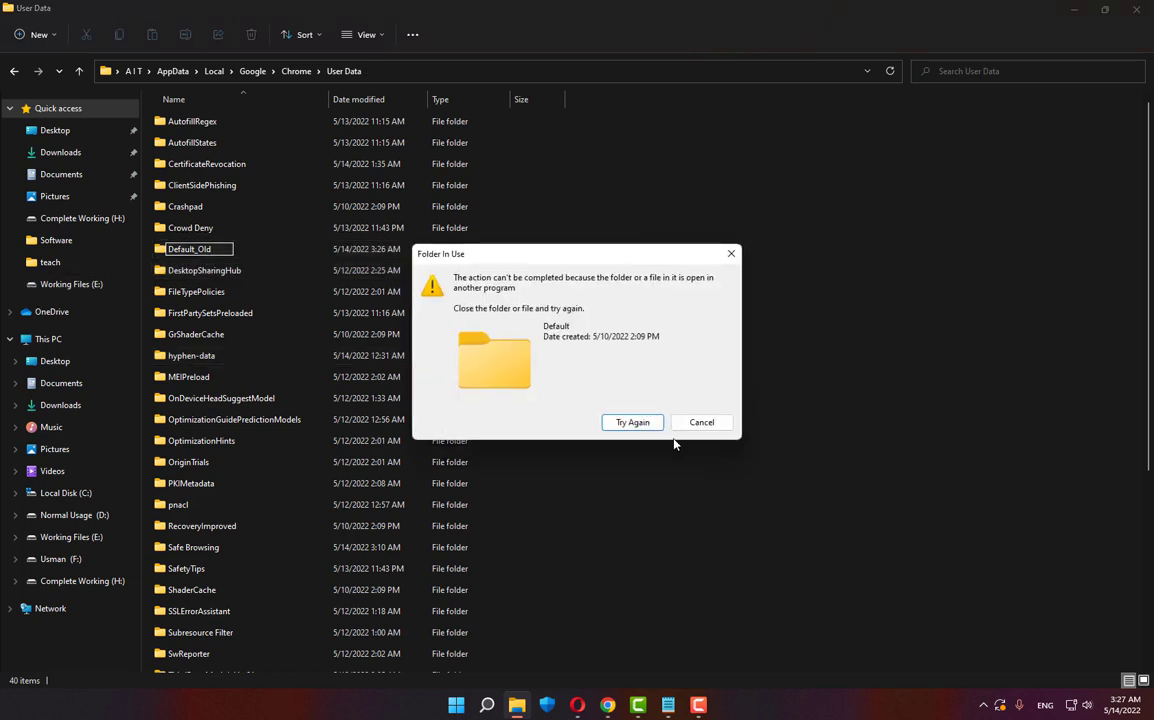
pyautogui.click(641, 424)
pyautogui.click(636, 424)
pyautogui.click(702, 422)
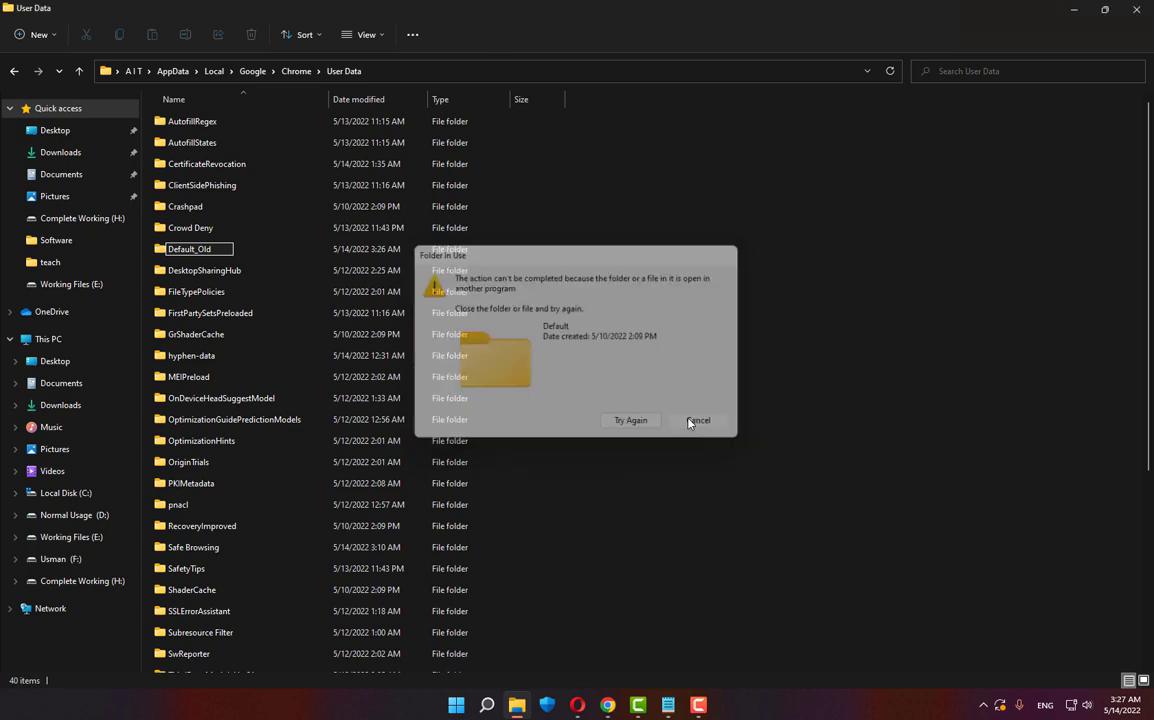
# Step: Close all open Google Chrome windows to release the Default folder
pyautogui.click(607, 706)
pyautogui.rightClick(607, 706)
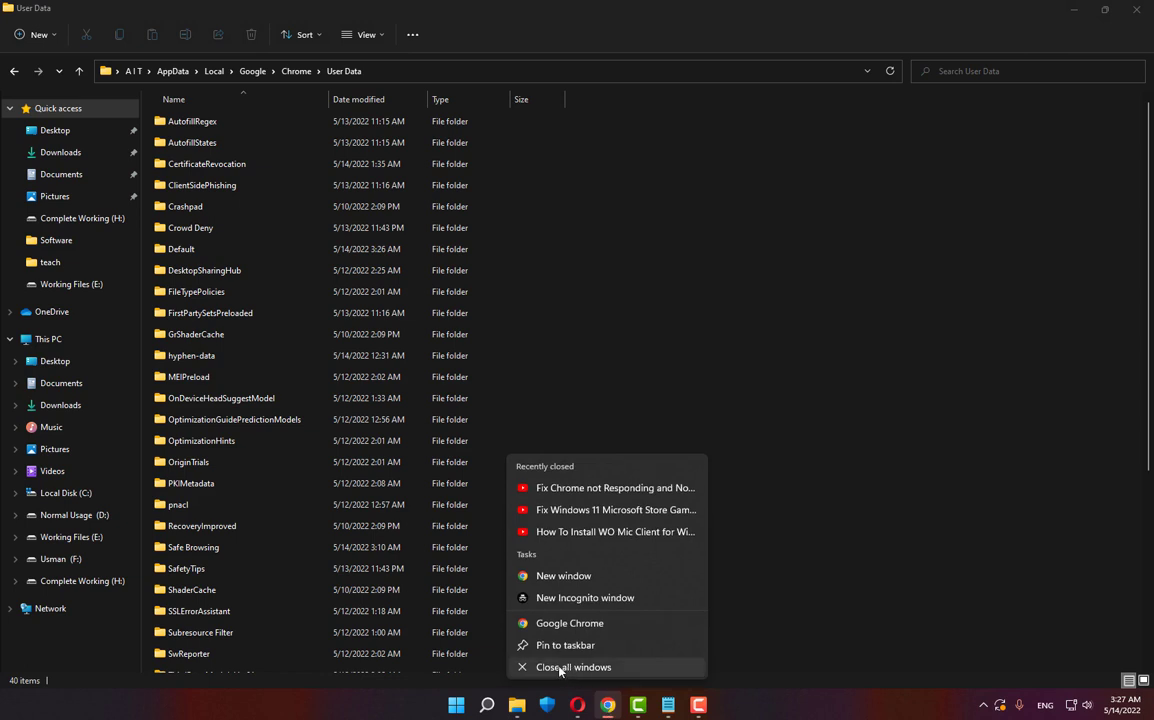
pyautogui.click(598, 667)
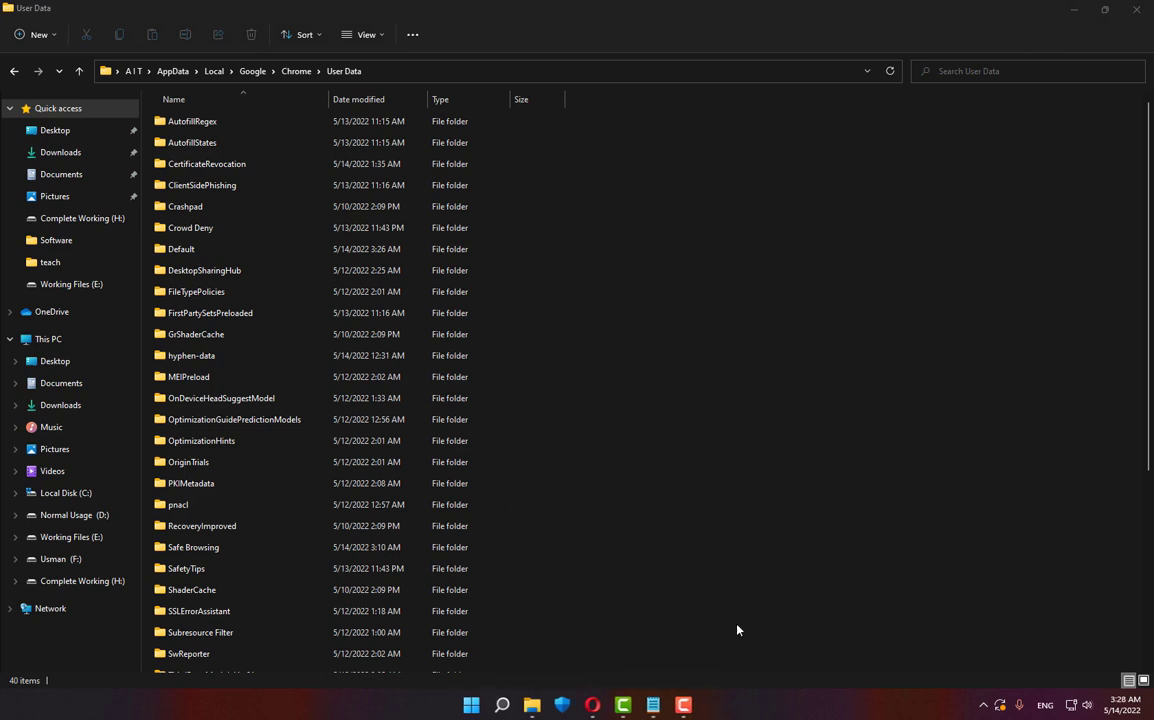
# Step: Rename the Default folder in User Data to Default_old and close the File Explorer window
pyautogui.rightClick(178, 249)
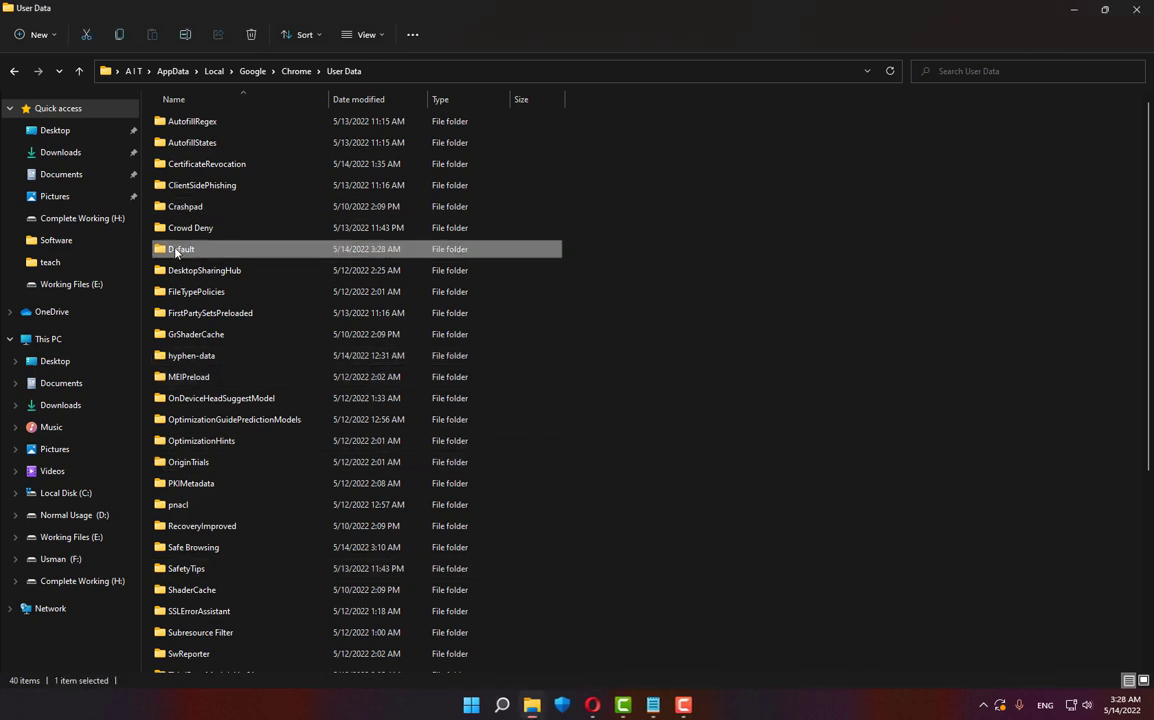
pyautogui.click(247, 263)
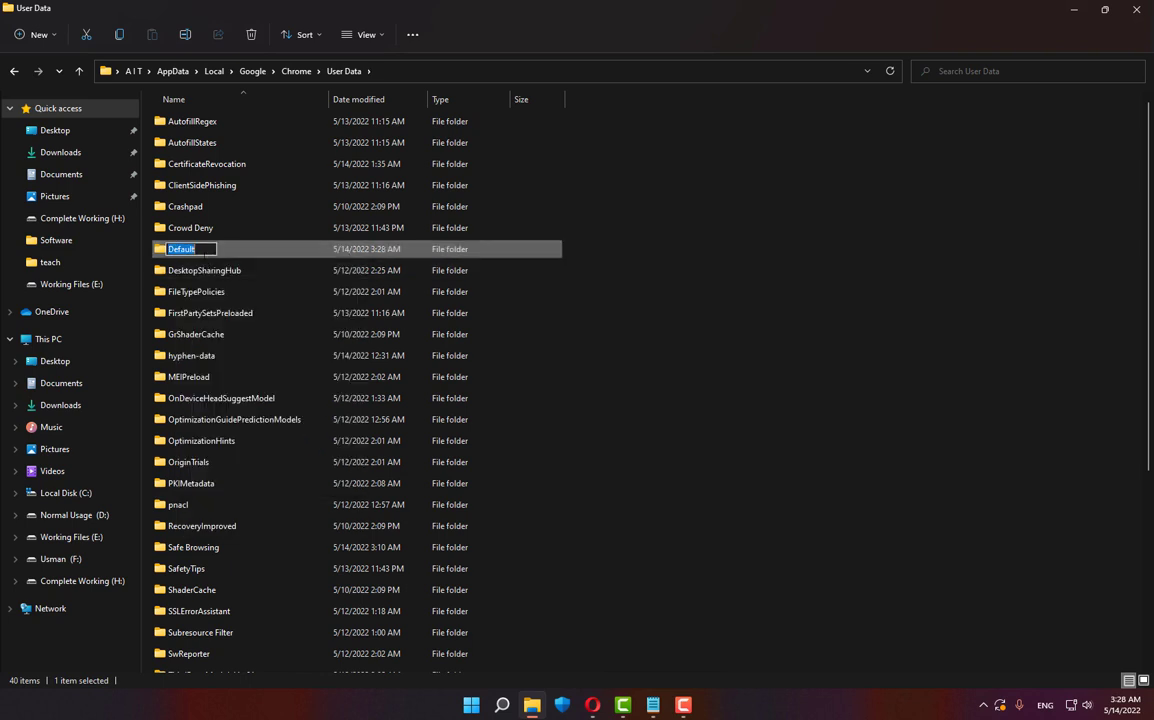
pyautogui.press('End')
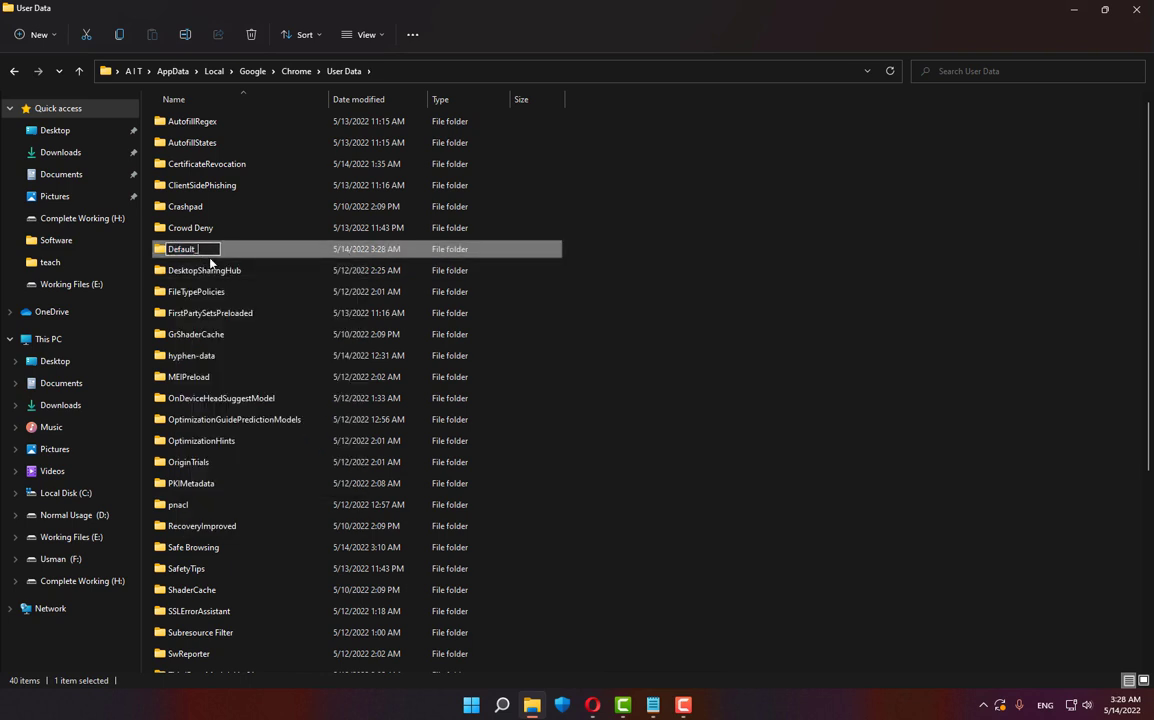
pyautogui.write('_old')
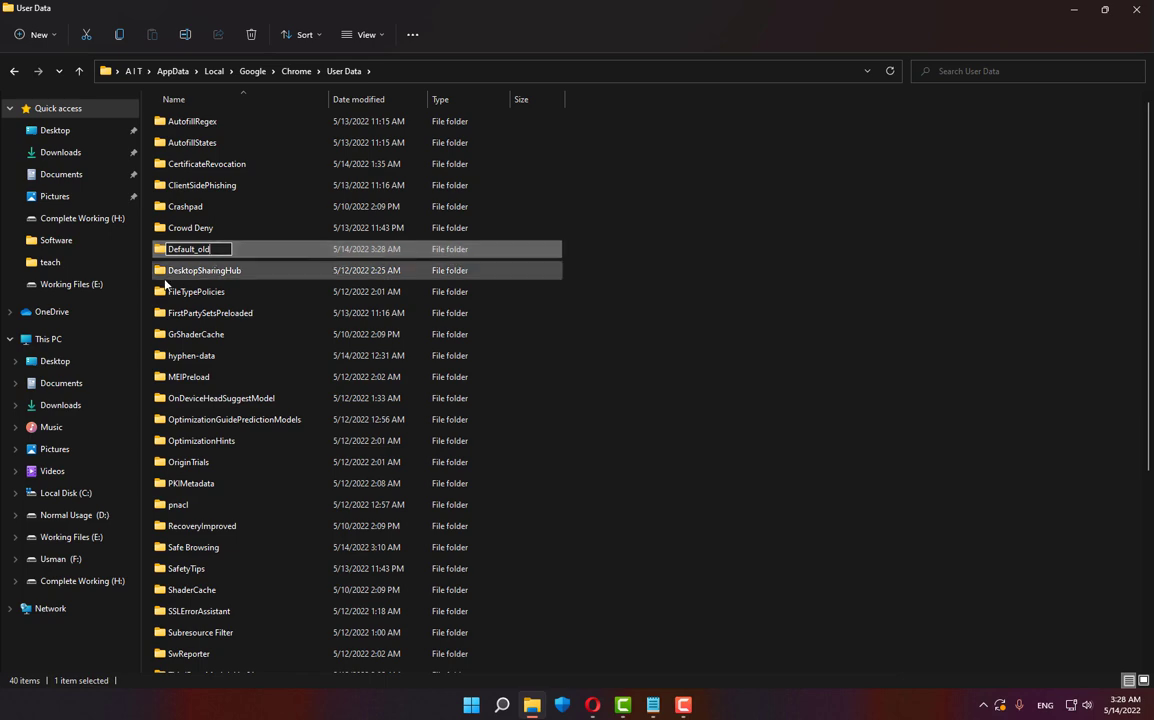
pyautogui.click(557, 315)
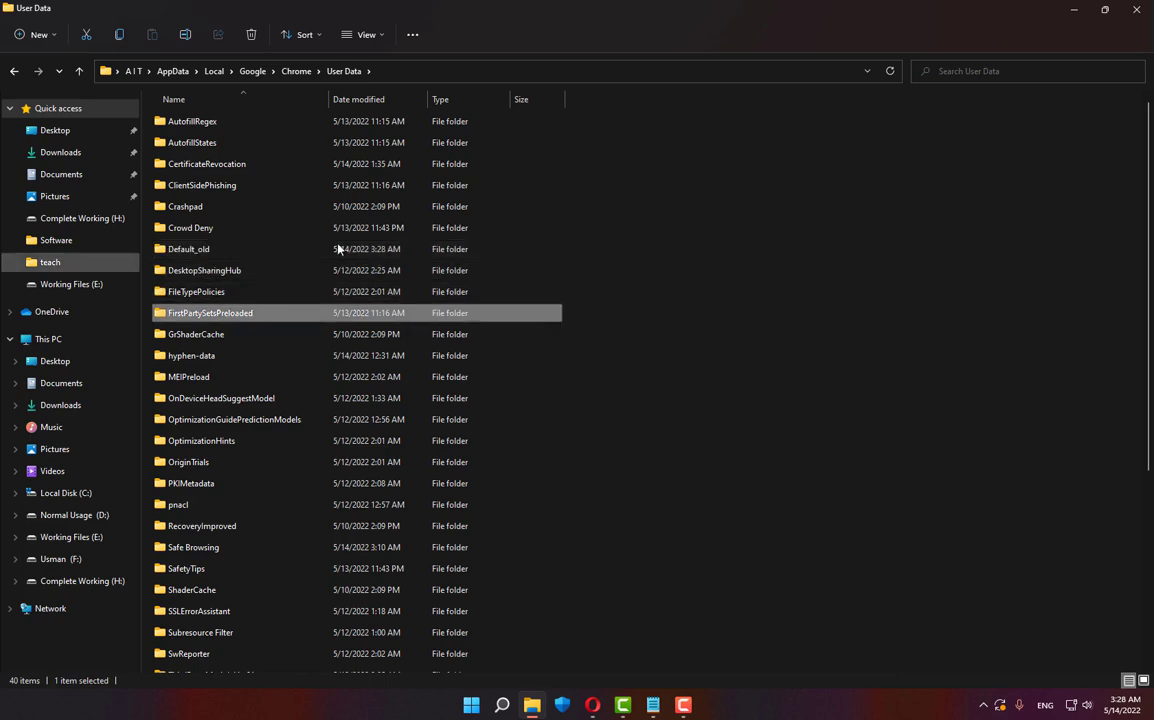
pyautogui.click(1142, 8)
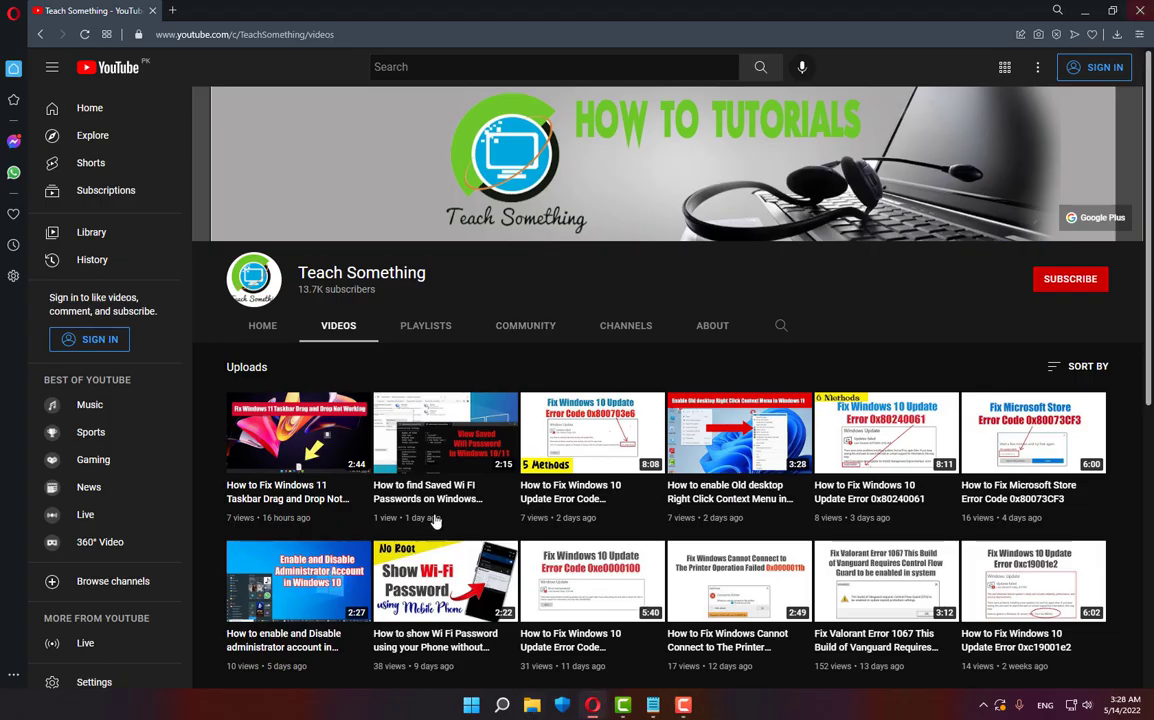
# Step: Search Windows for chrome, launch Google Chrome to check its welcome setup, and close the browser
pyautogui.click(502, 705)
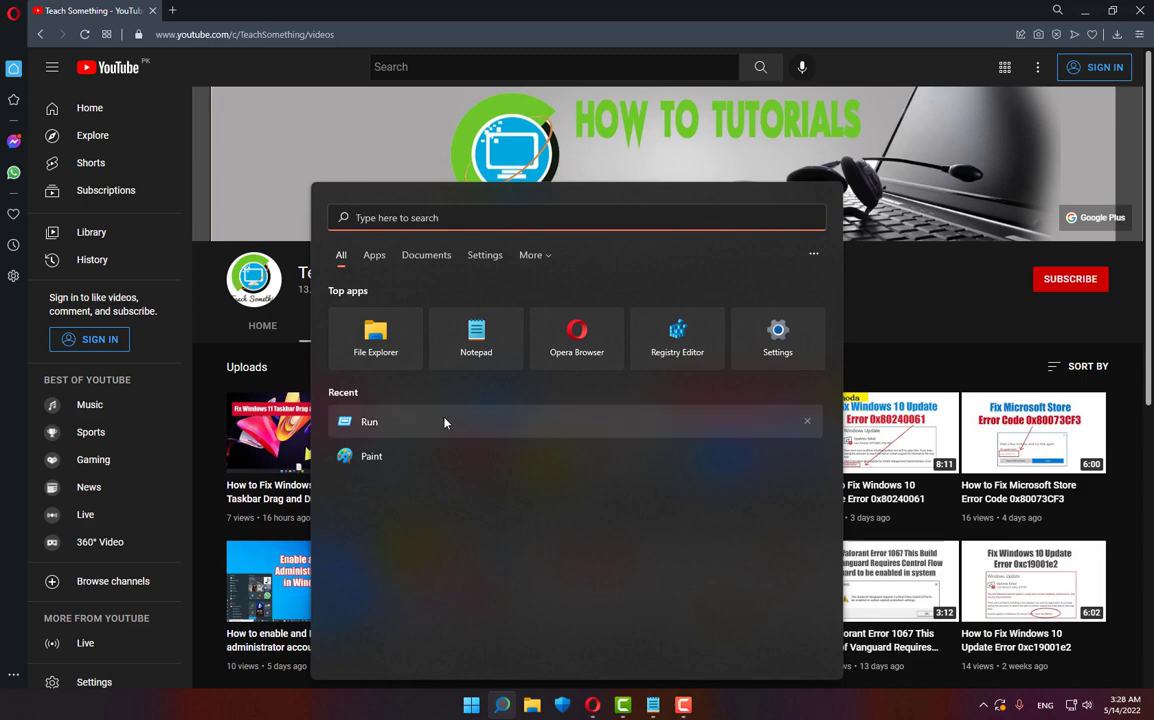
pyautogui.write('chrome')
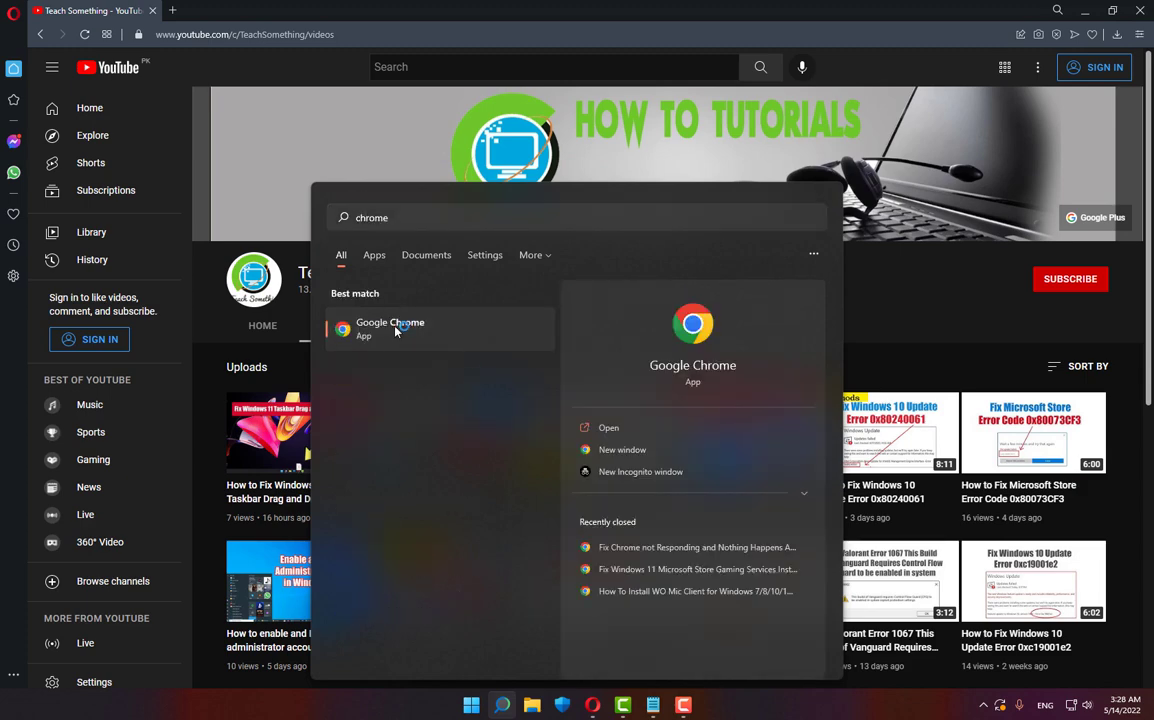
pyautogui.click(400, 330)
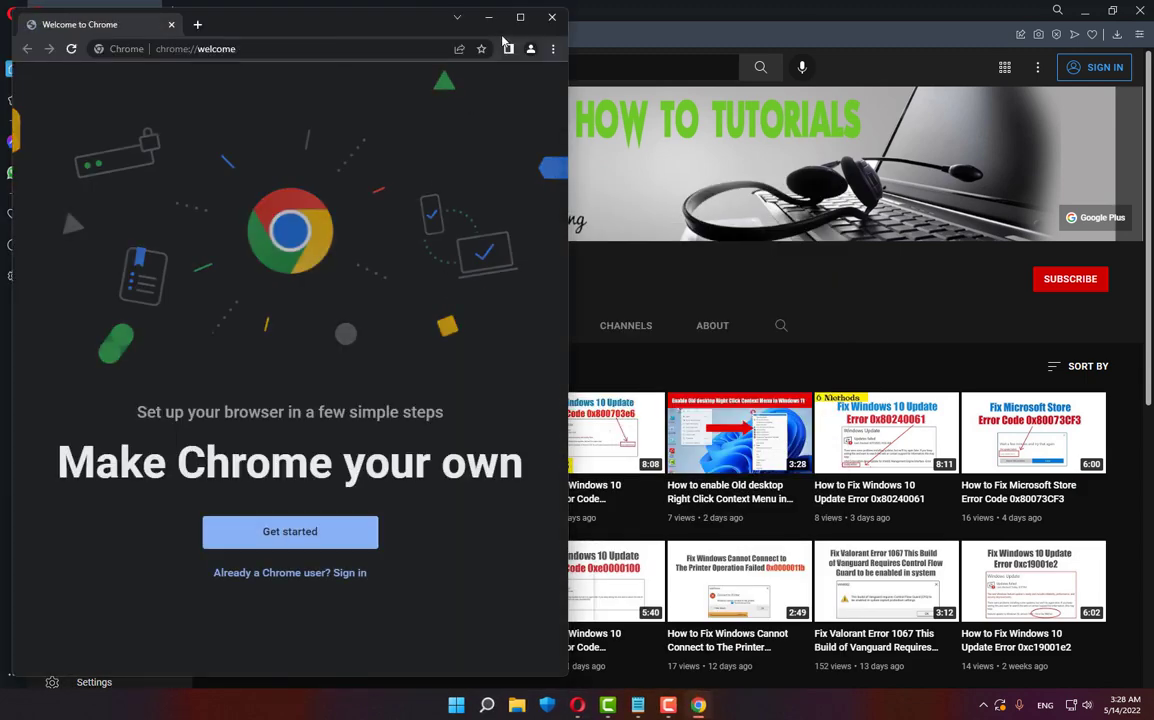
pyautogui.click(520, 17)
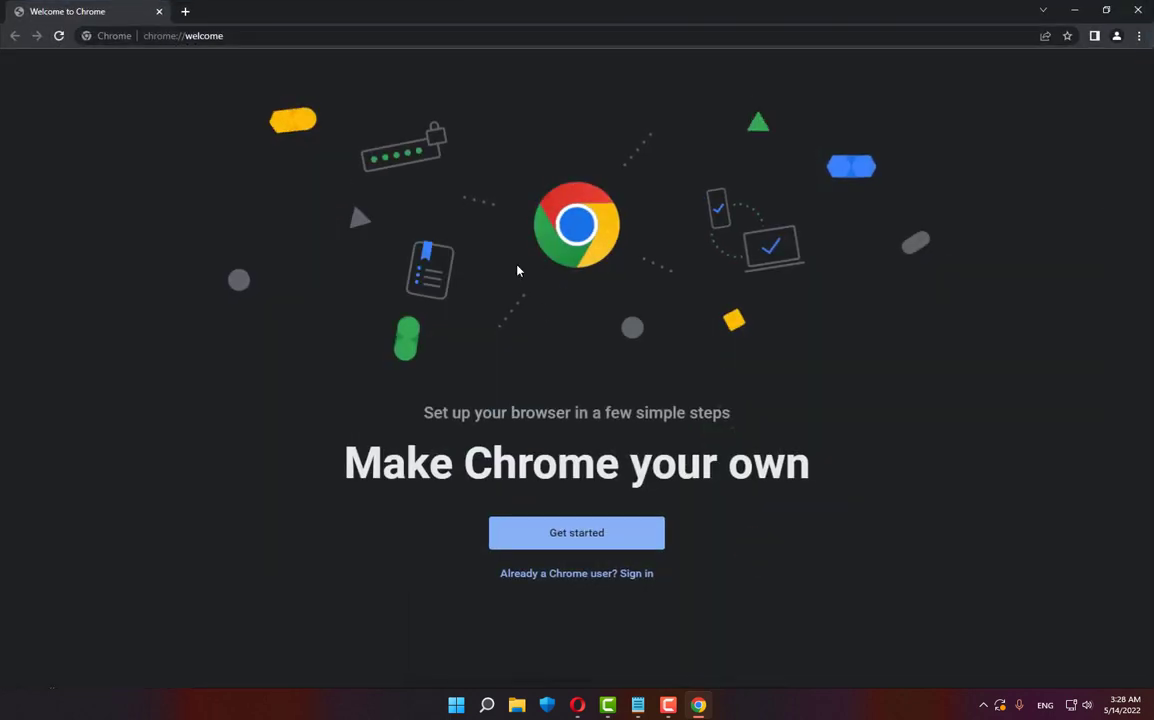
pyautogui.click(595, 538)
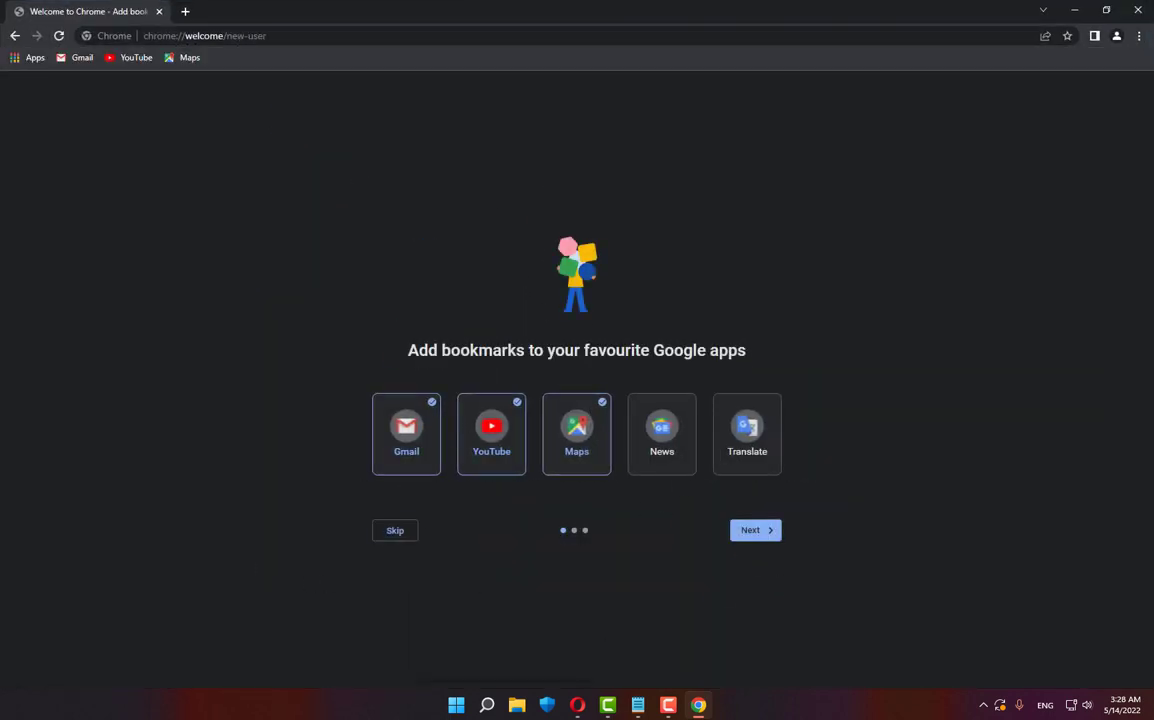
pyautogui.click(1137, 10)
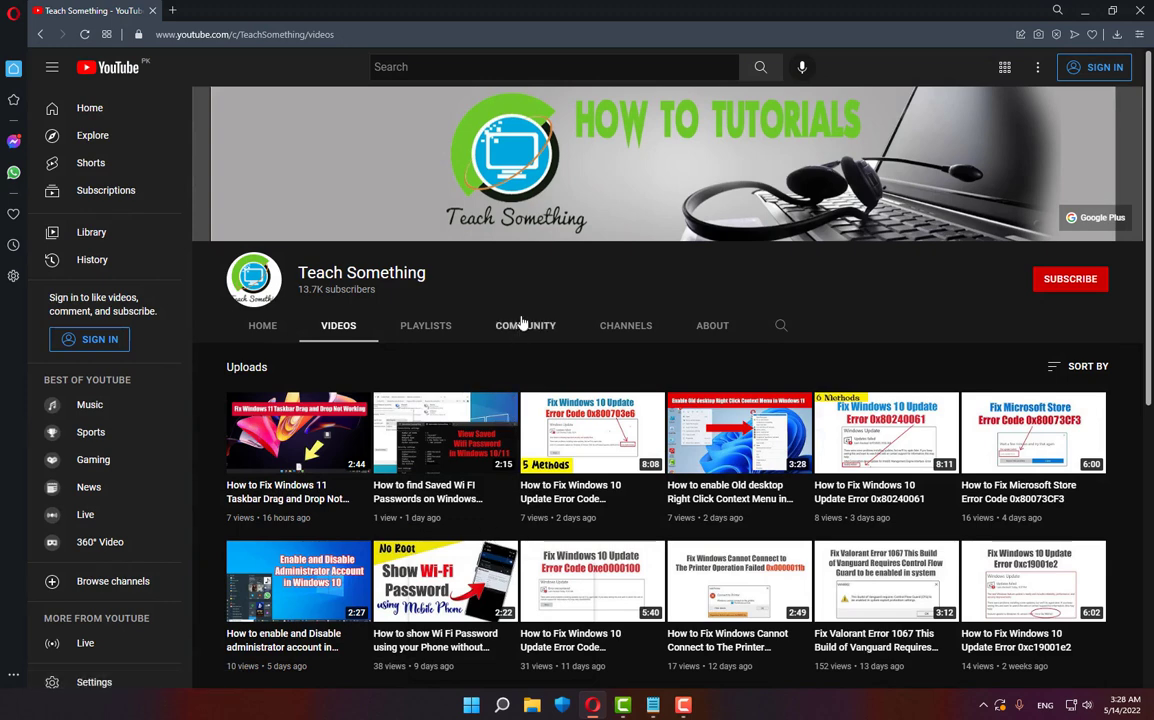
# Step: Open Control Panel from Windows search and go to Programs and Features
pyautogui.click(502, 706)
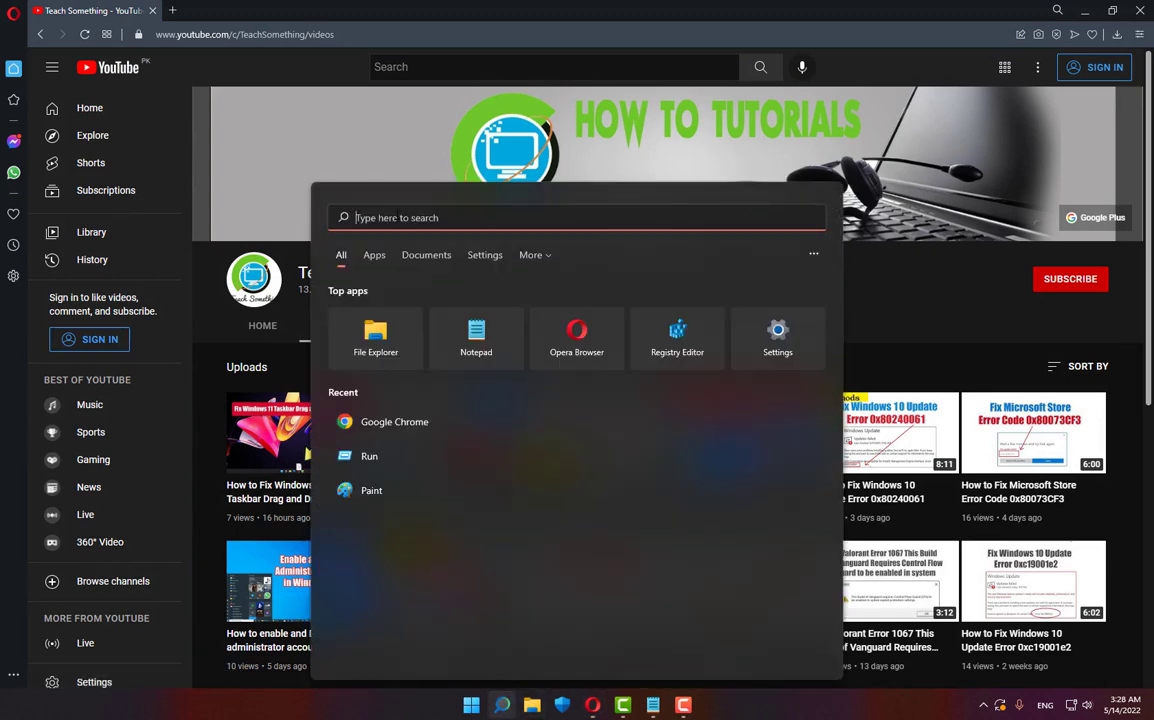
pyautogui.write('control Panel')
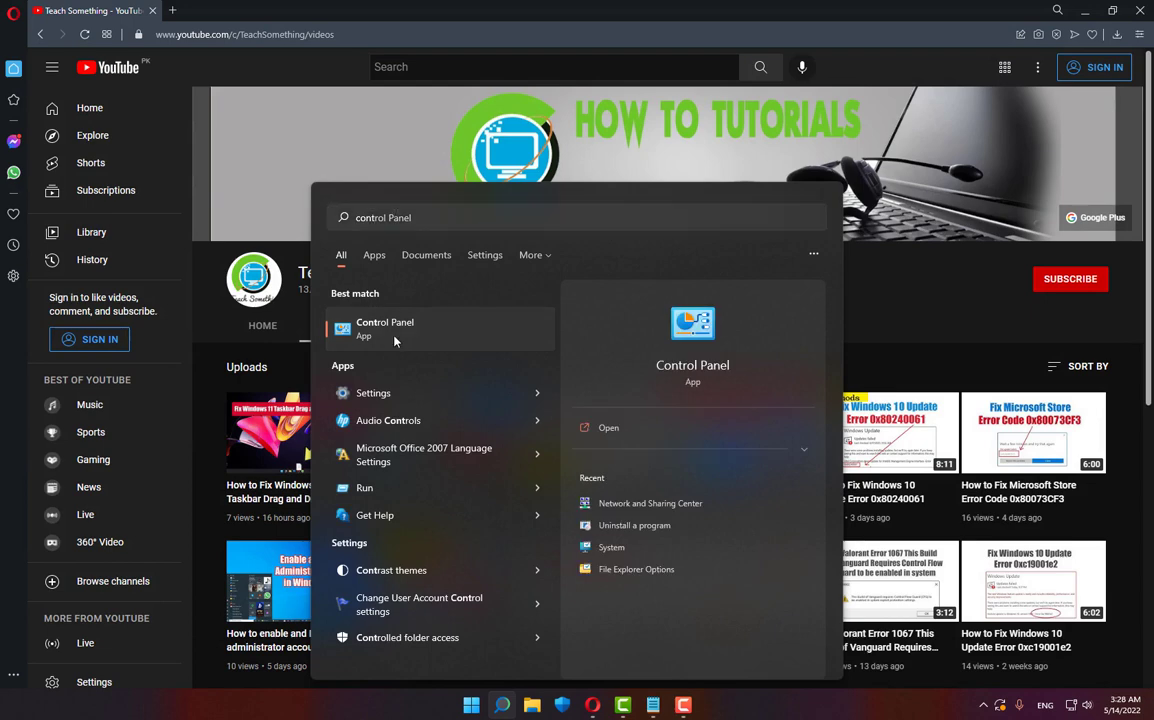
pyautogui.click(394, 341)
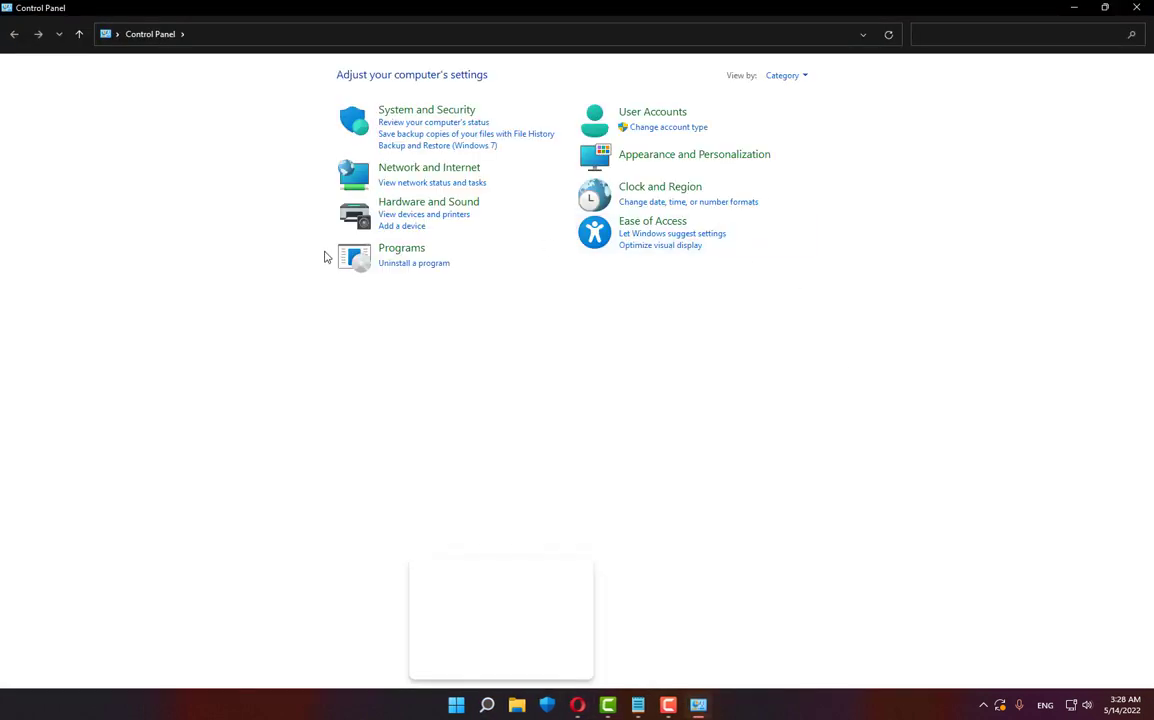
pyautogui.click(364, 252)
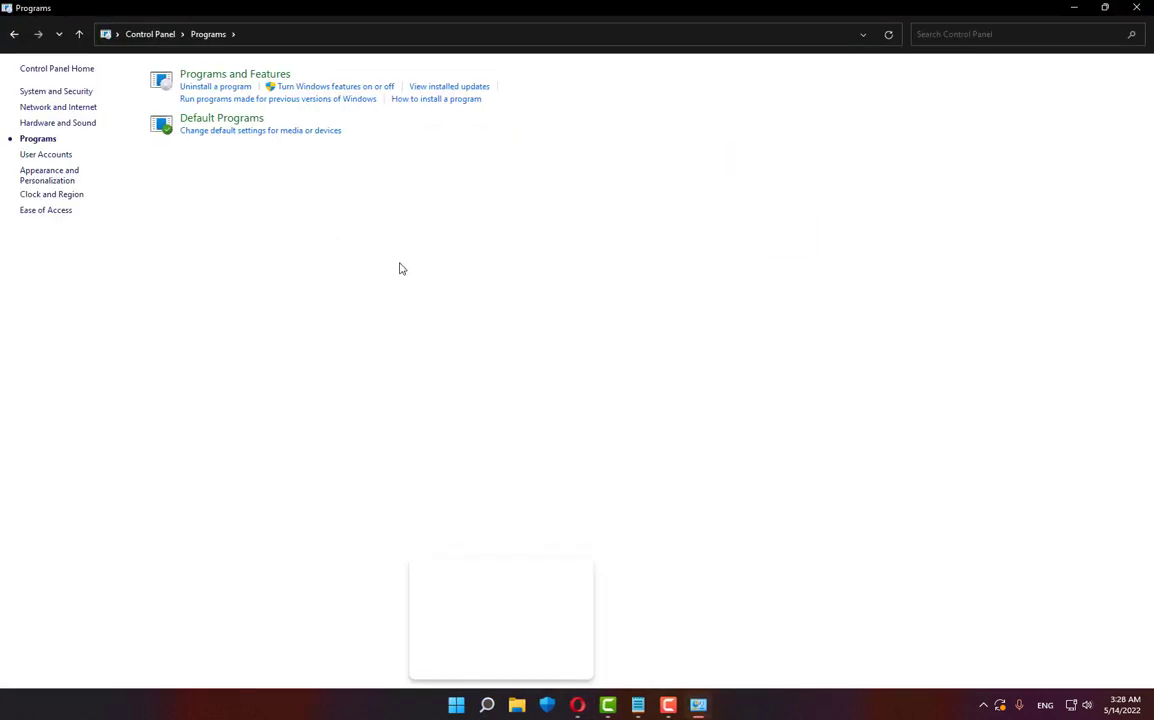
pyautogui.click(232, 80)
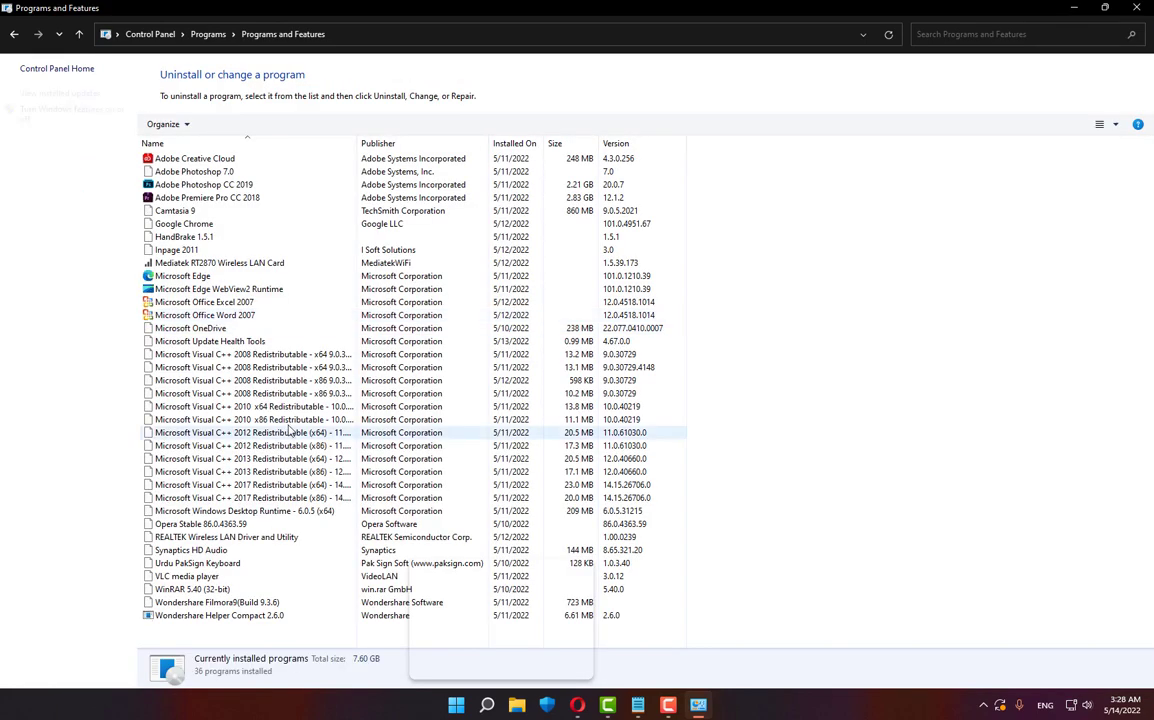
# Step: Uninstall Google Chrome from the installed programs list and close the uninstall survey page
pyautogui.click(185, 224)
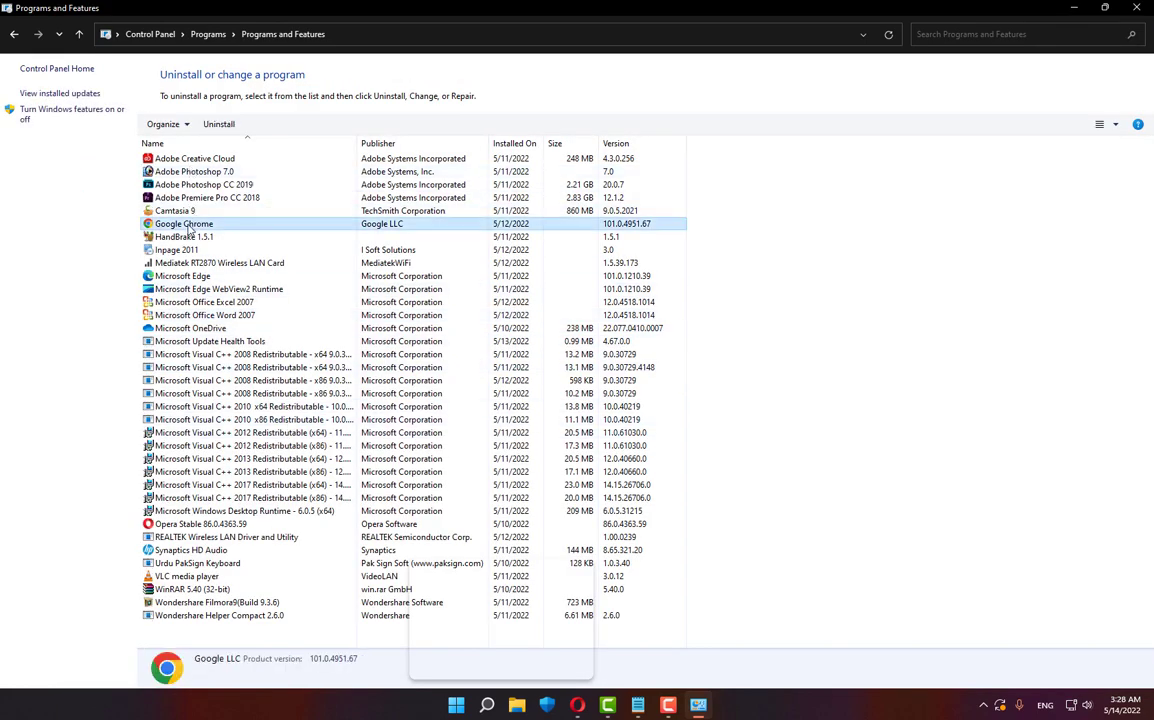
pyautogui.click(224, 129)
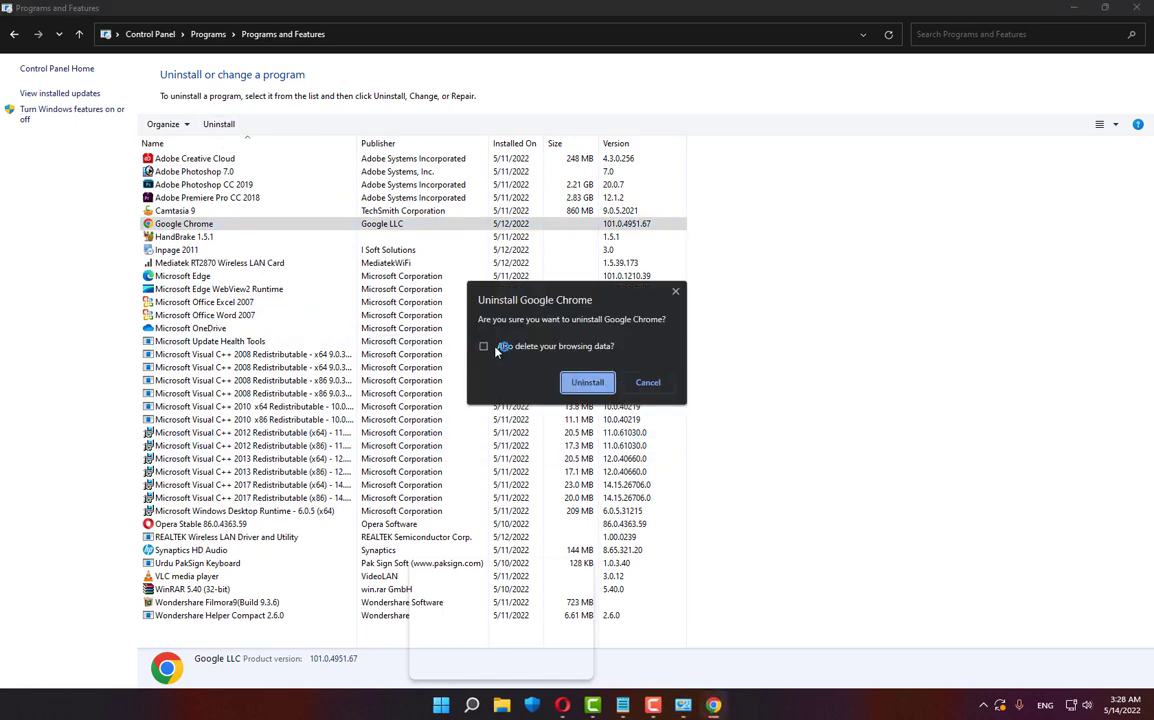
pyautogui.click(587, 382)
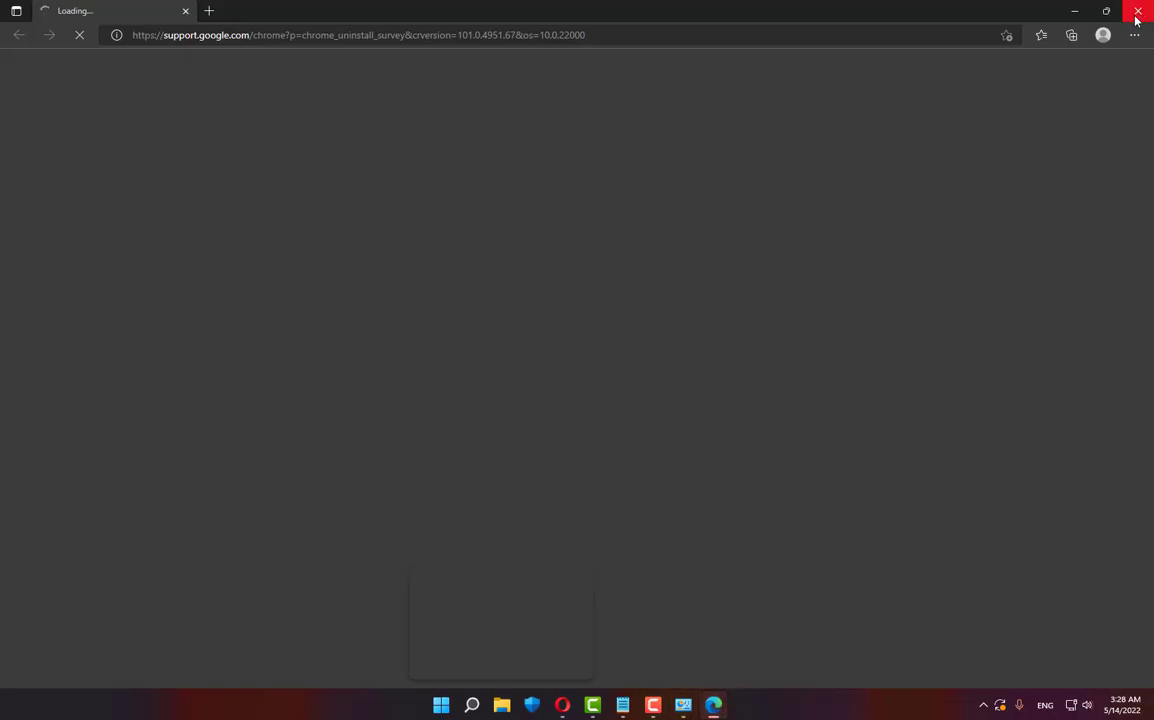
pyautogui.click(1136, 8)
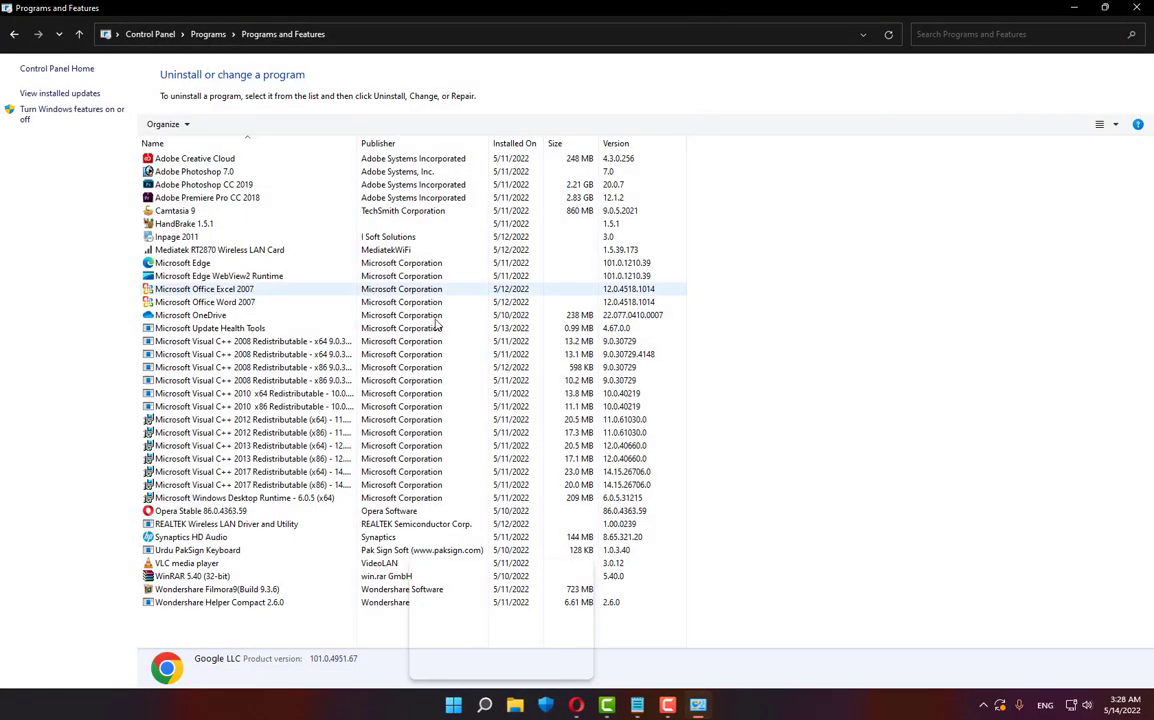
pyautogui.moveTo(701, 710)
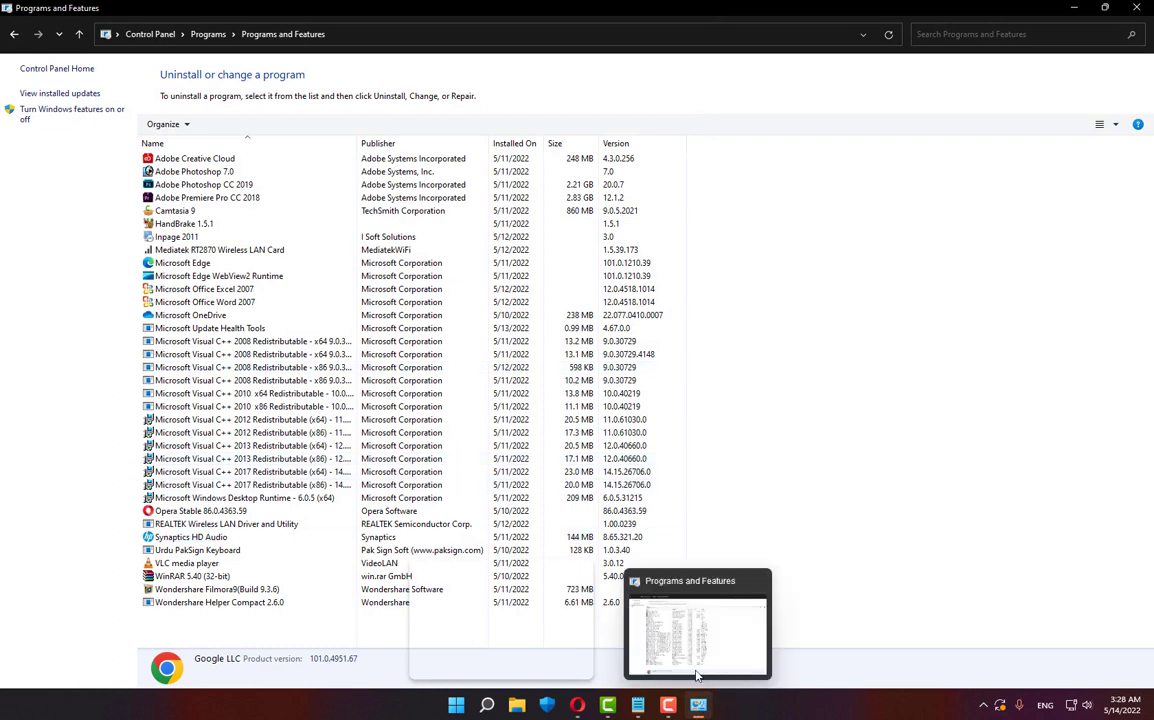
# Step: Close Programs and Features, and open the official Google Chrome page in a new Opera tab by searching Google for chrome
pyautogui.click(1137, 8)
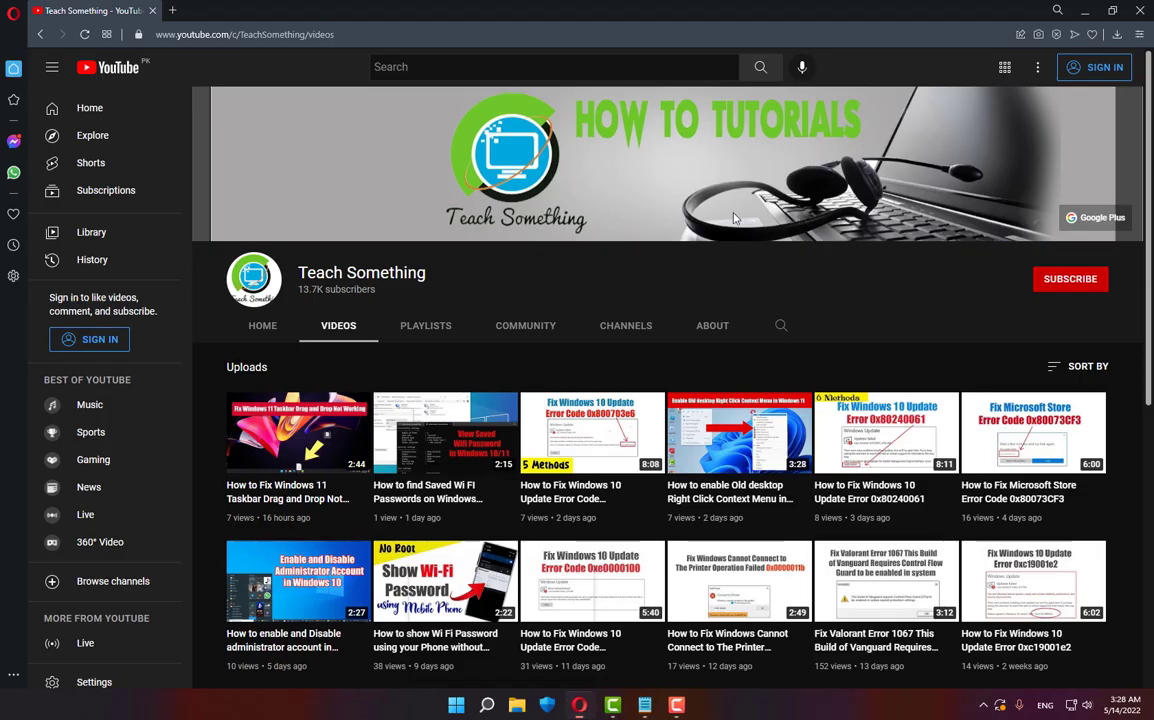
pyautogui.click(172, 10)
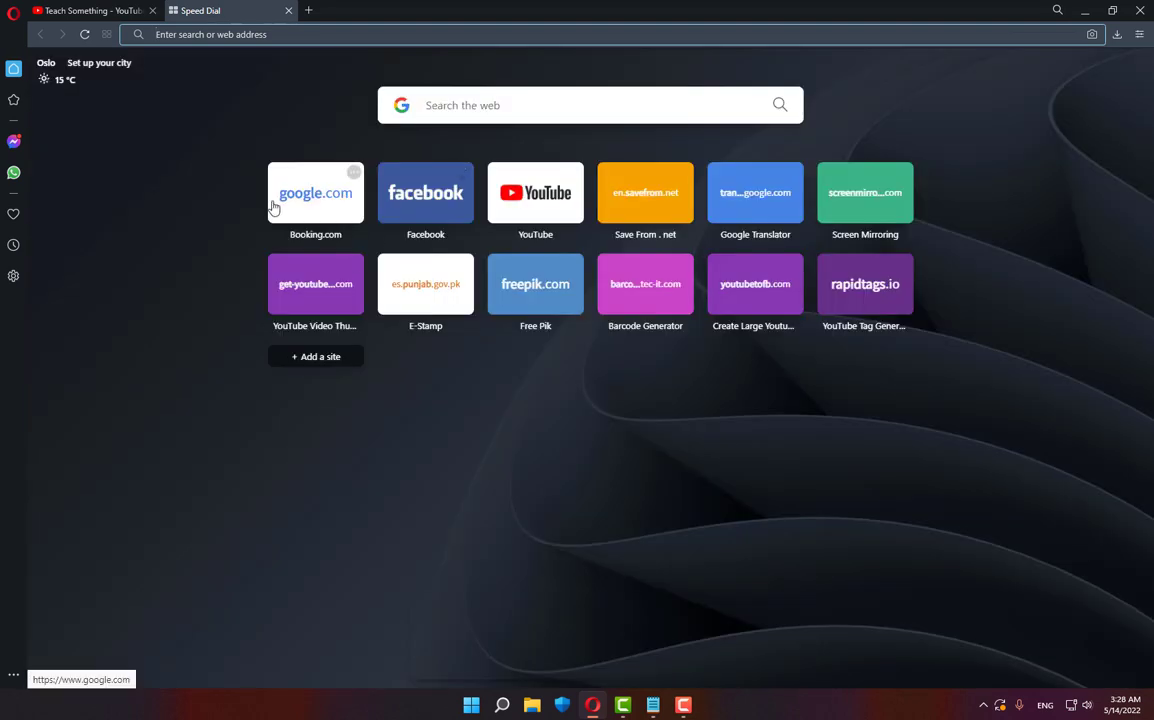
pyautogui.click(272, 203)
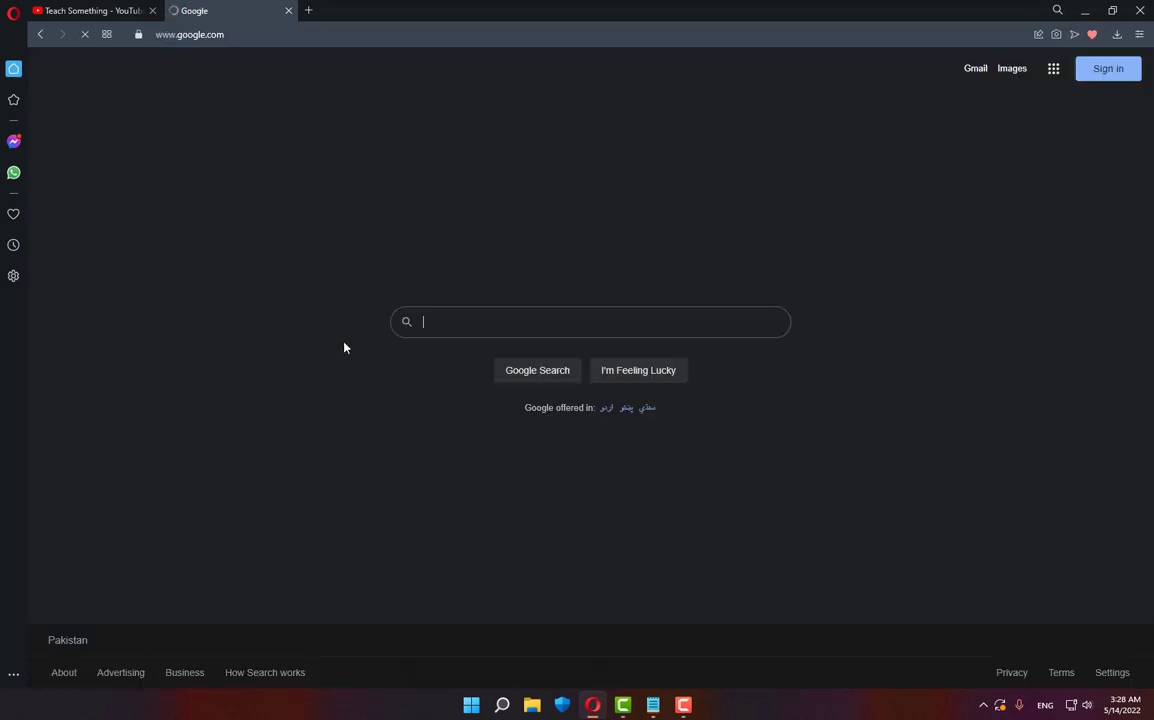
pyautogui.write('chrome')
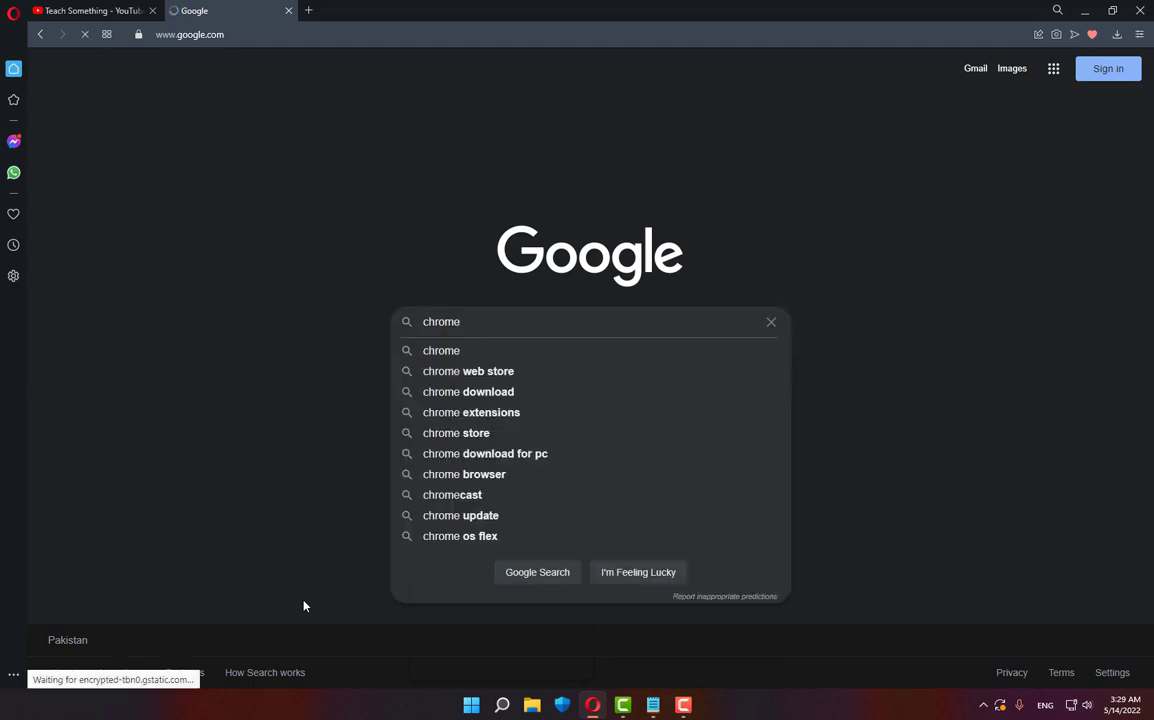
pyautogui.press('Return')
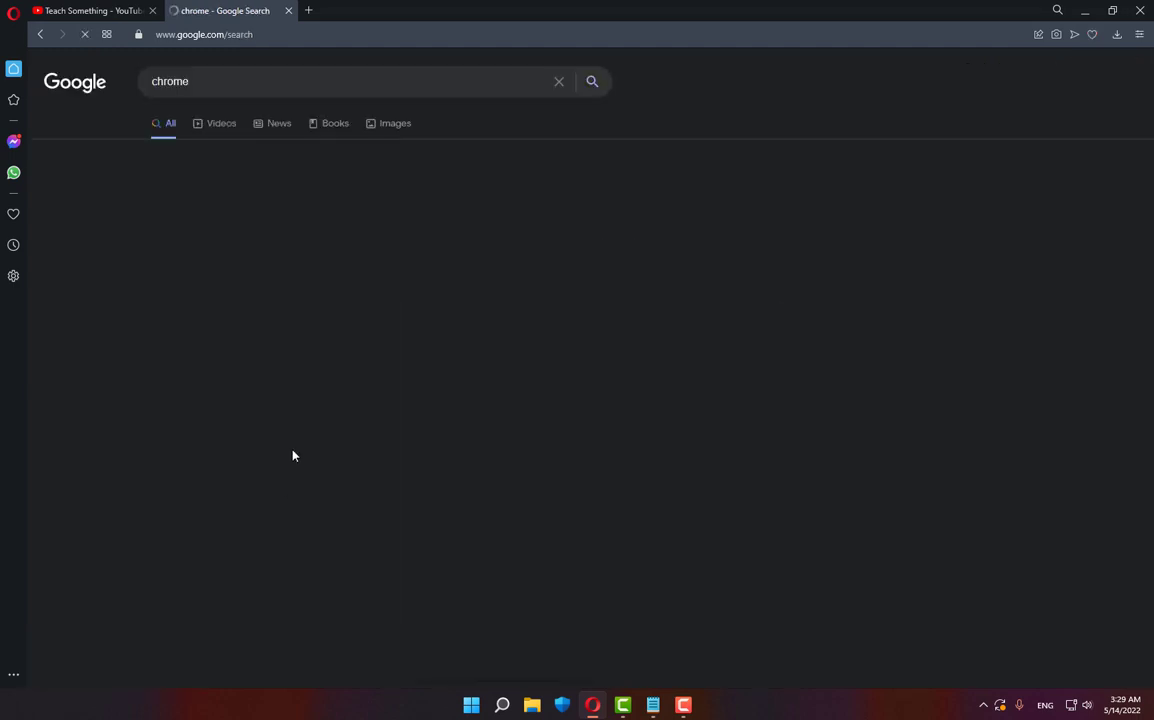
pyautogui.click(272, 487)
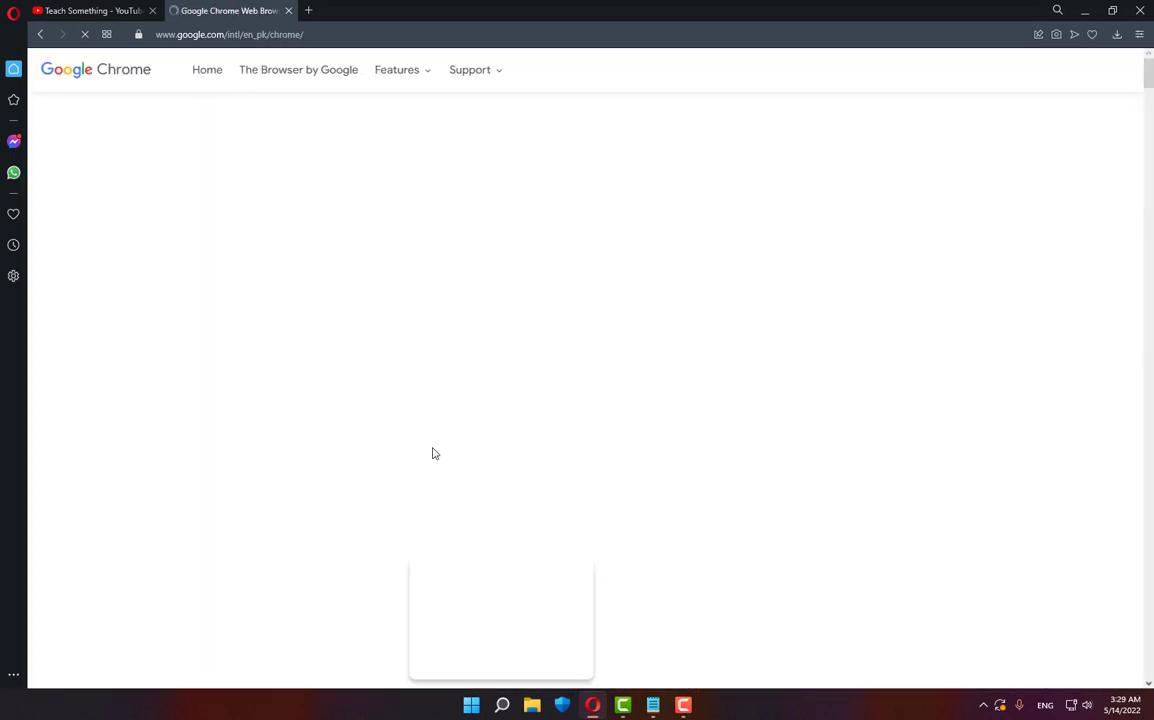
# Step: Download the Chrome installer using the manual download option and save it as ChromeSetup in the Downloads folder
pyautogui.click(611, 323)
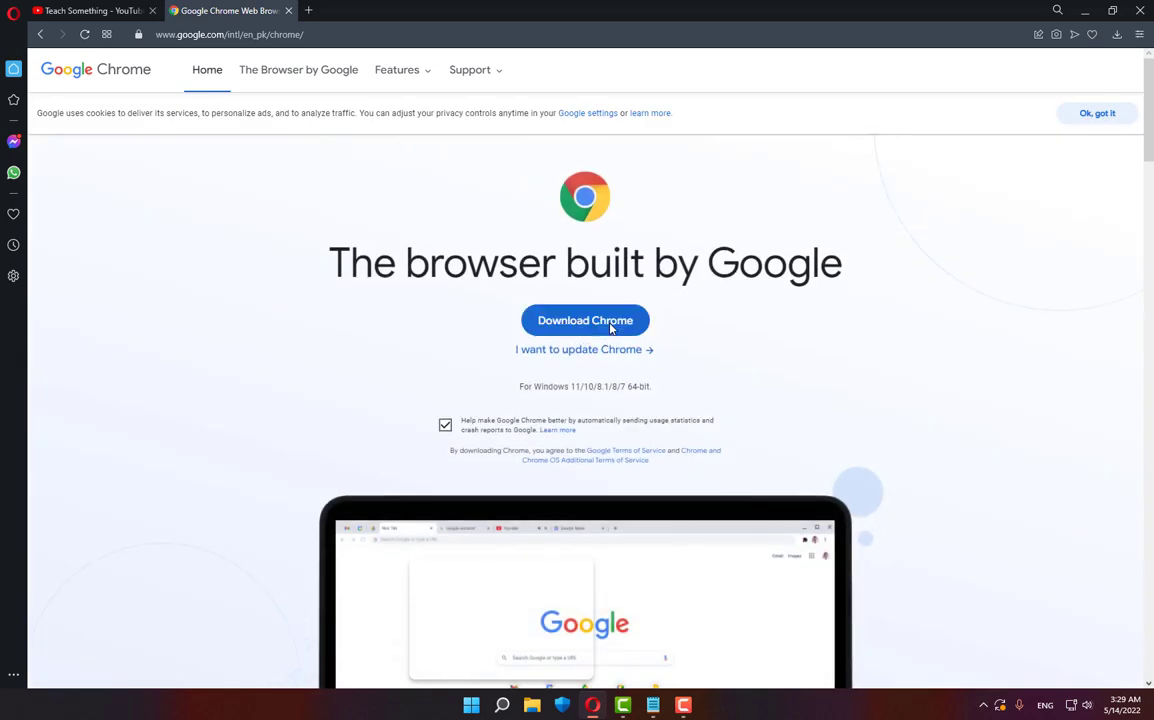
pyautogui.click(611, 324)
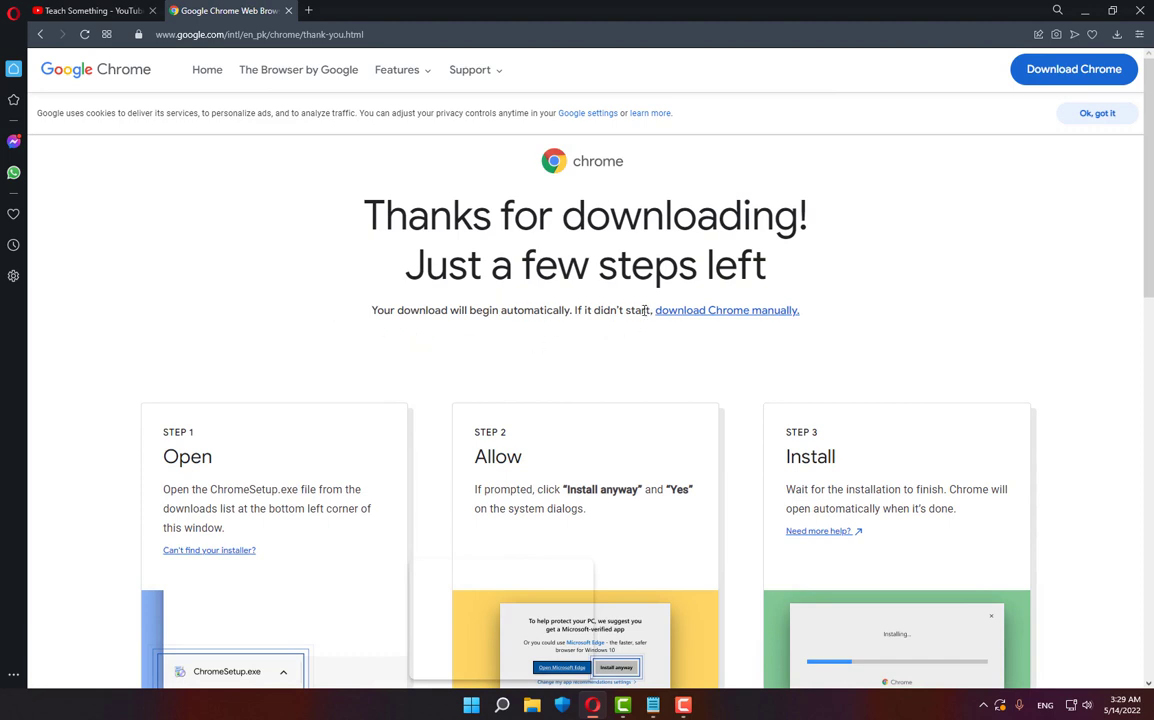
pyautogui.click(695, 312)
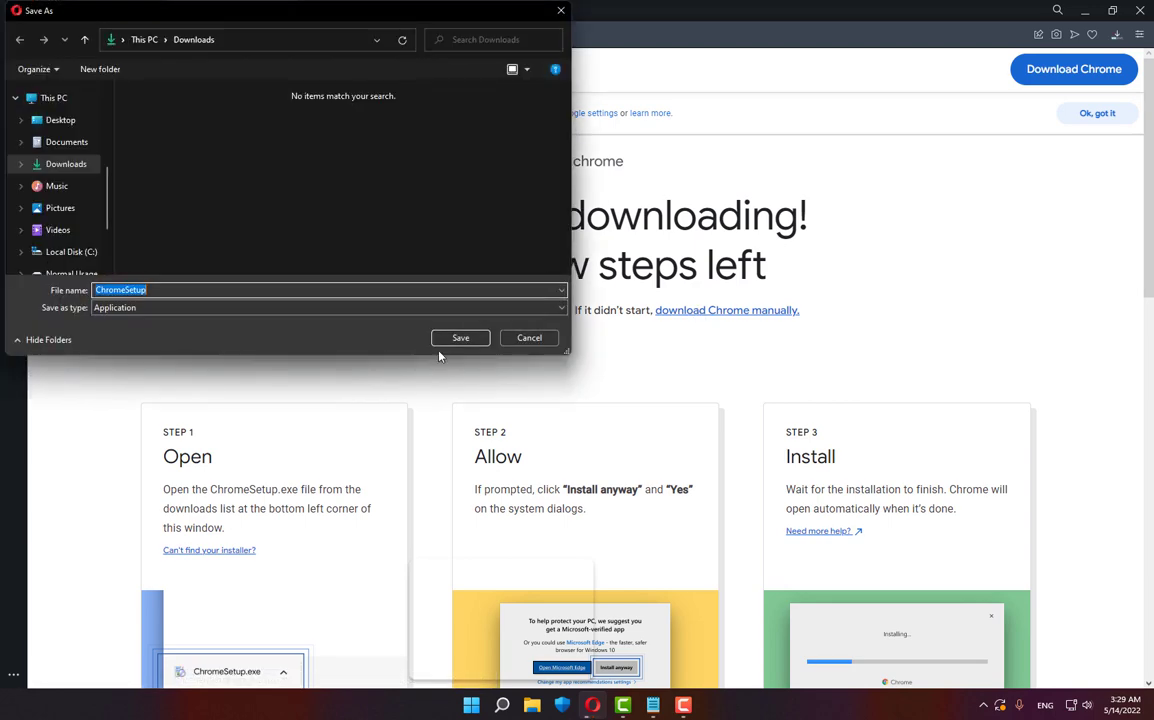
pyautogui.click(460, 337)
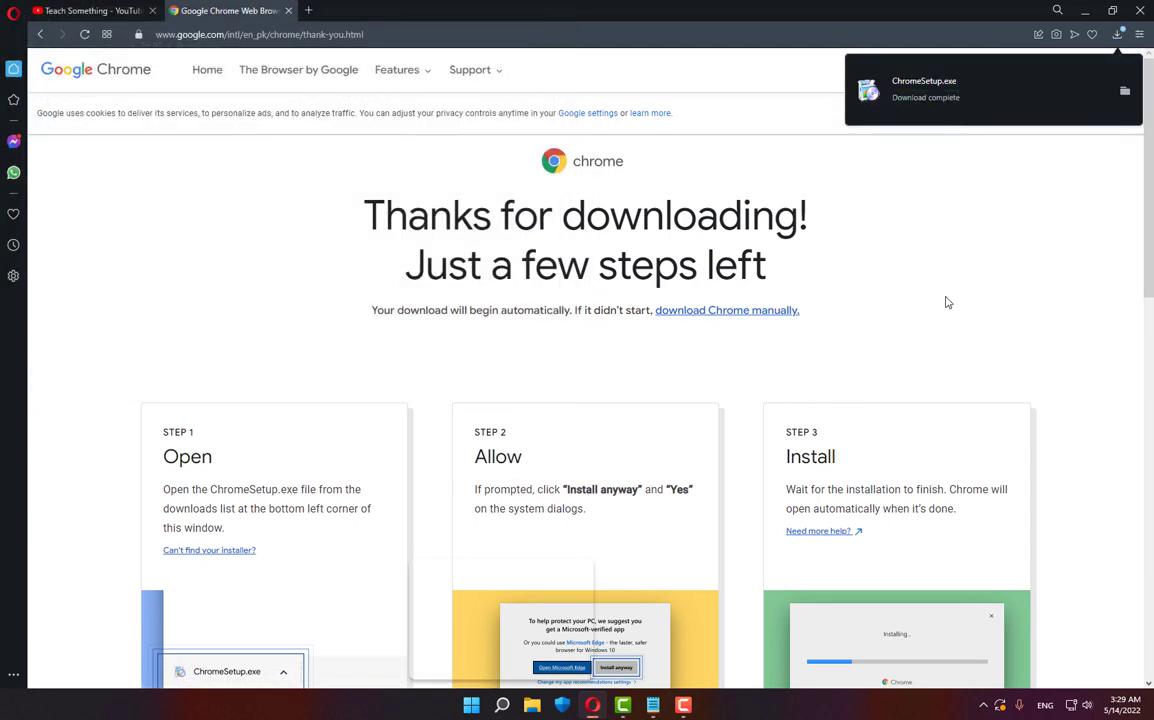
# Step: Run the downloaded ChromeSetup.exe to reinstall Google Chrome and dismiss its default browser notice
pyautogui.click(919, 92)
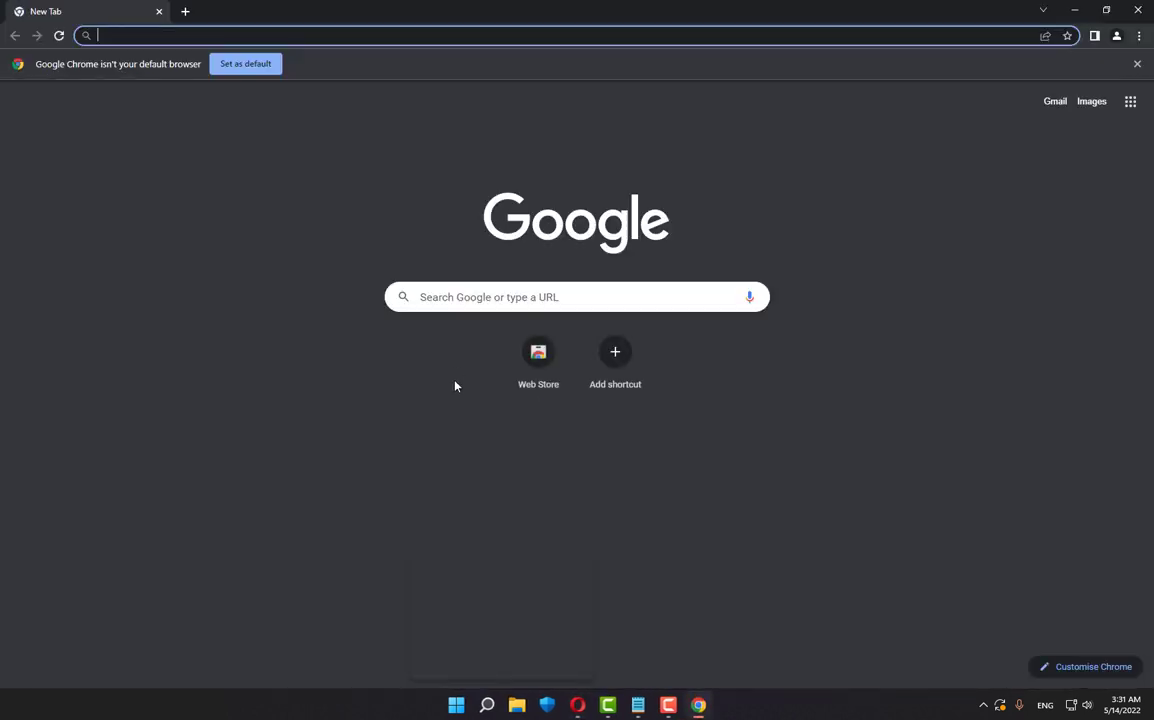
pyautogui.click(1136, 70)
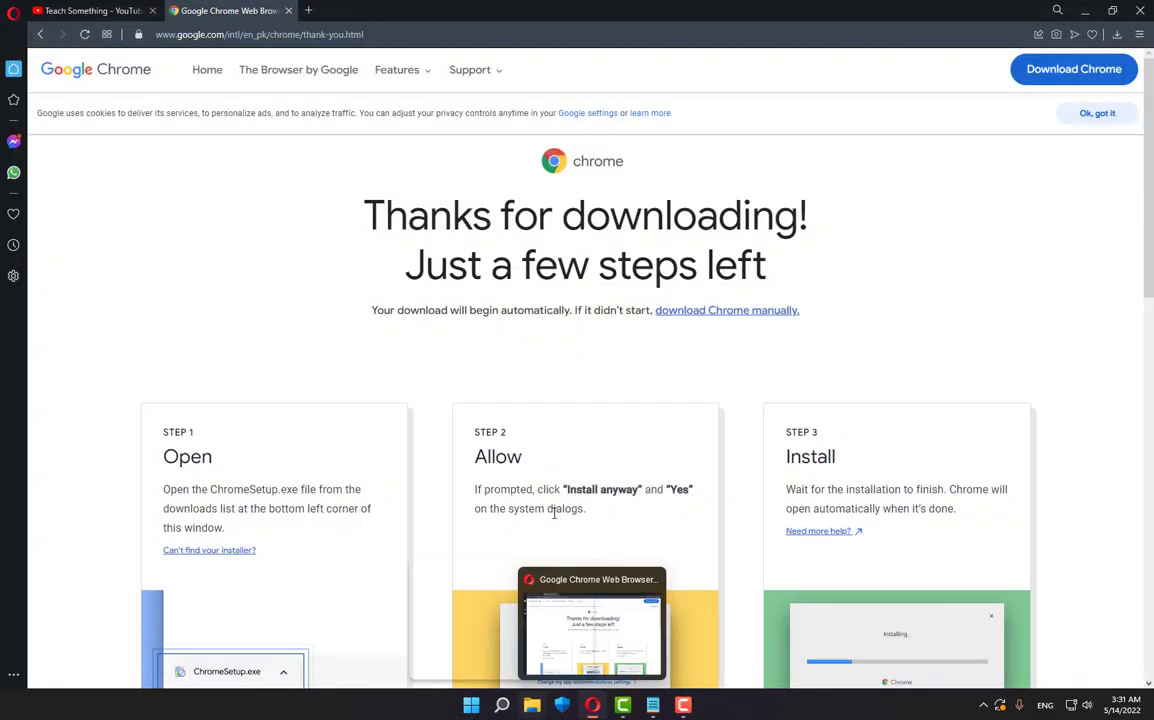
# Step: Minimize Opera to view the desktop, and return to the Teach Something channel's videos page on YouTube
pyautogui.click(593, 706)
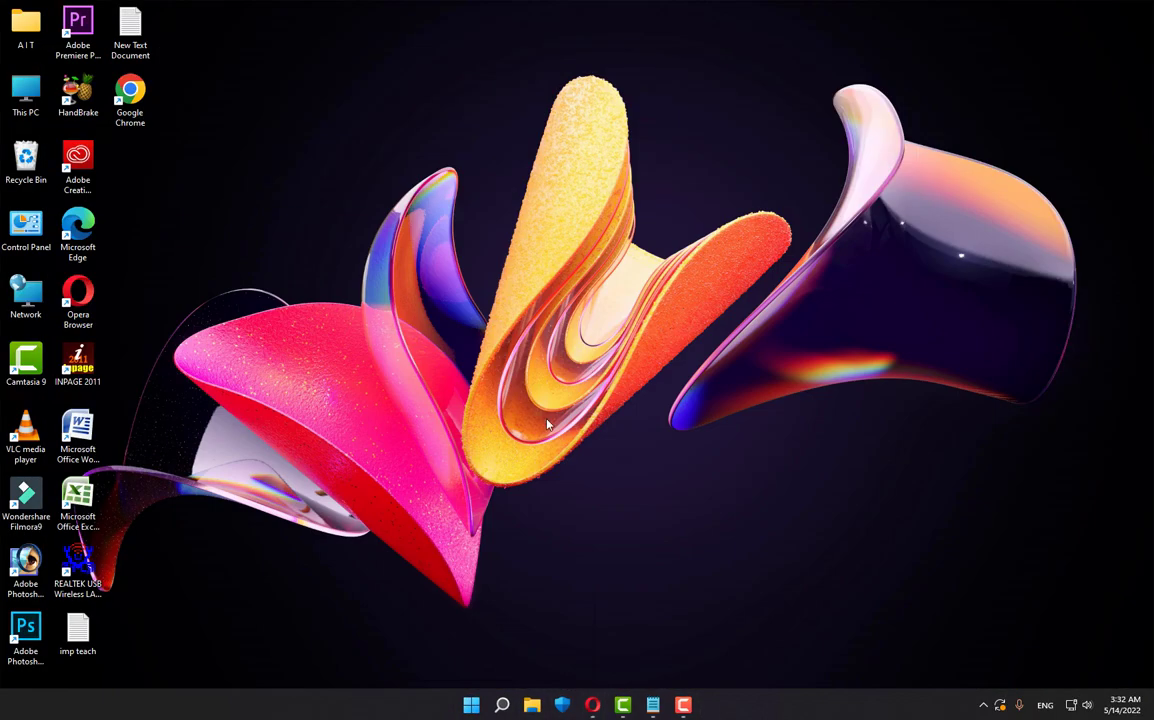
pyautogui.click(593, 706)
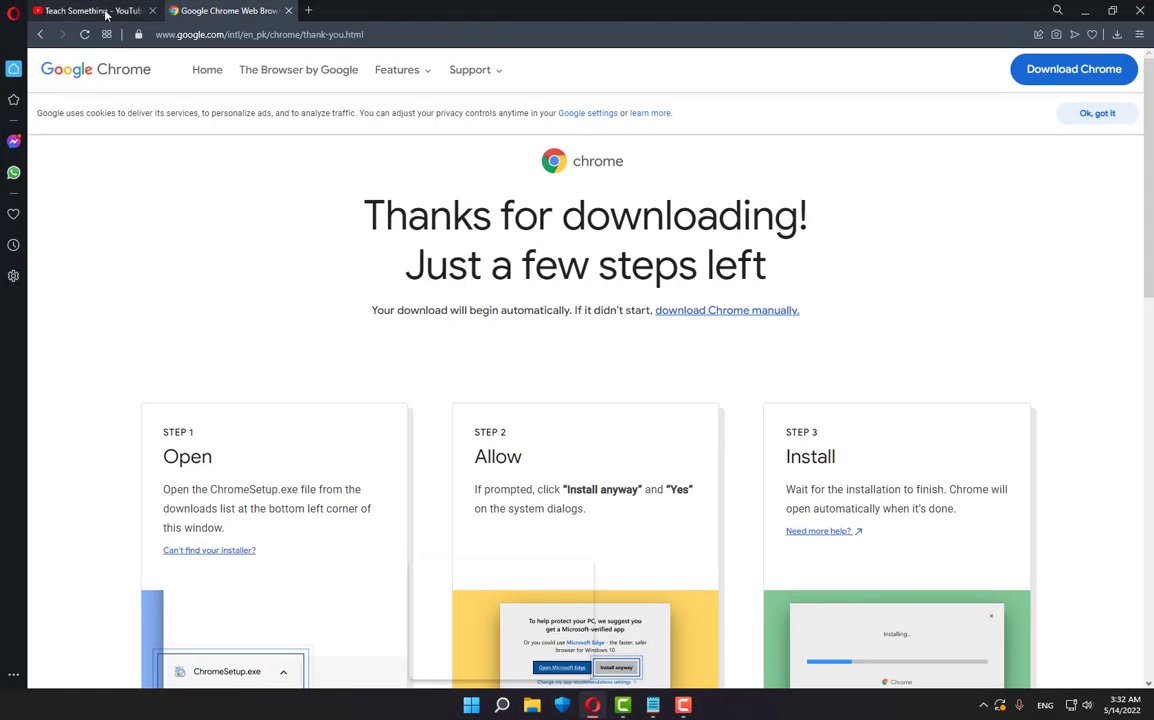
pyautogui.click(100, 11)
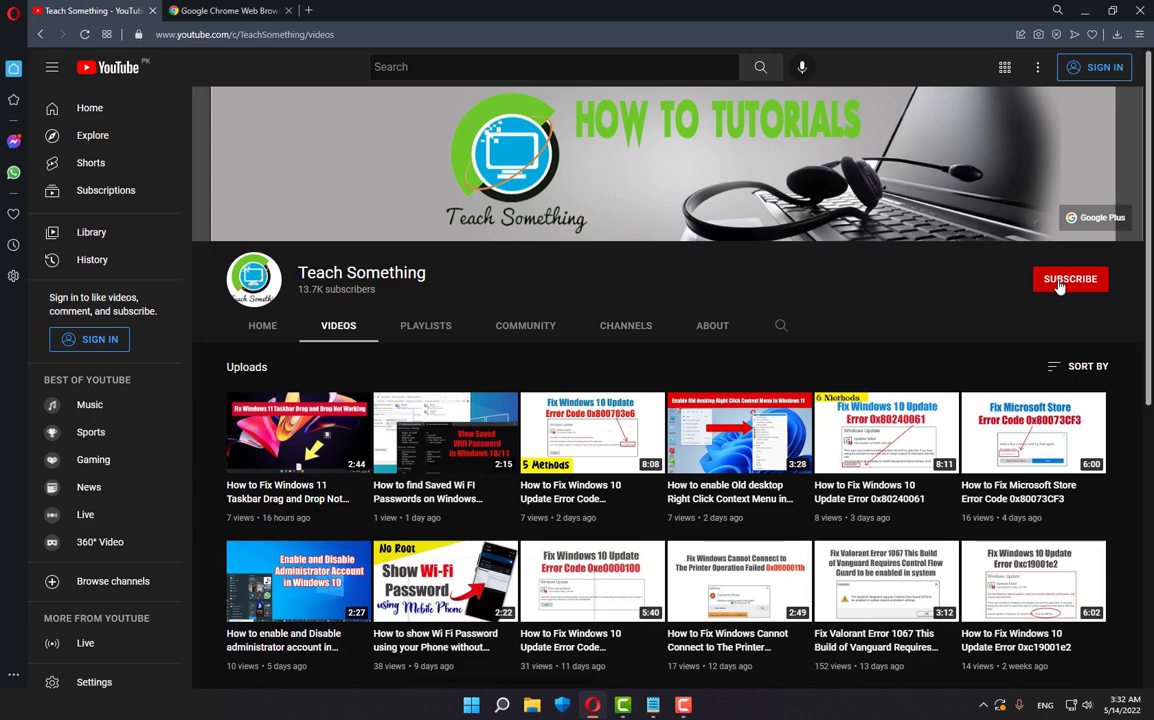